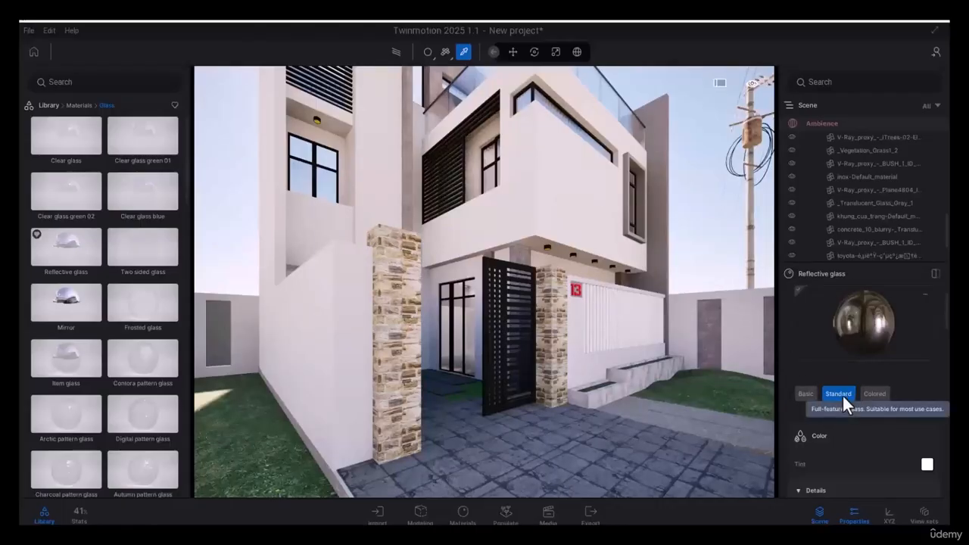
# Change the Reflective glass material's type to Colored and look through its color, opacity, UV and metallic settings
pyautogui.click(876, 393)
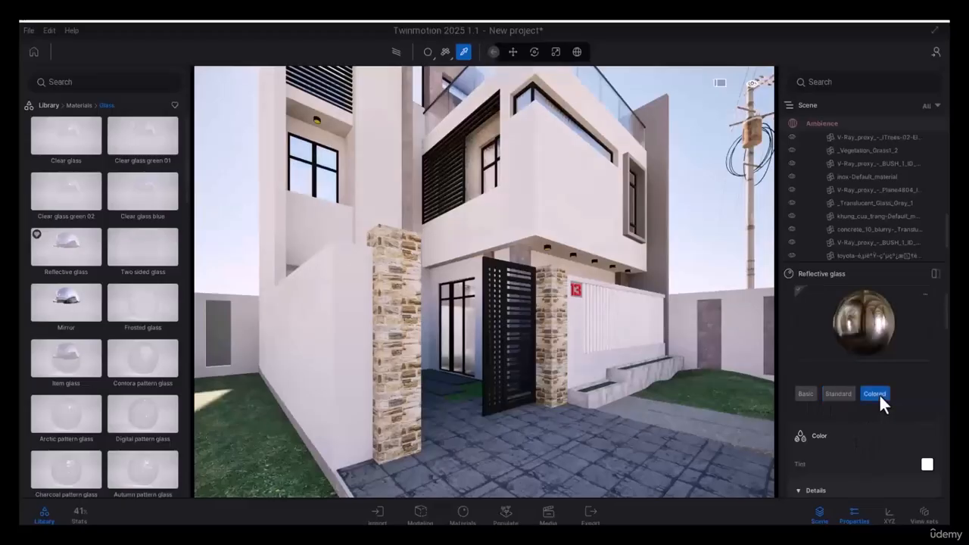
pyautogui.scroll(-5, 893, 409)
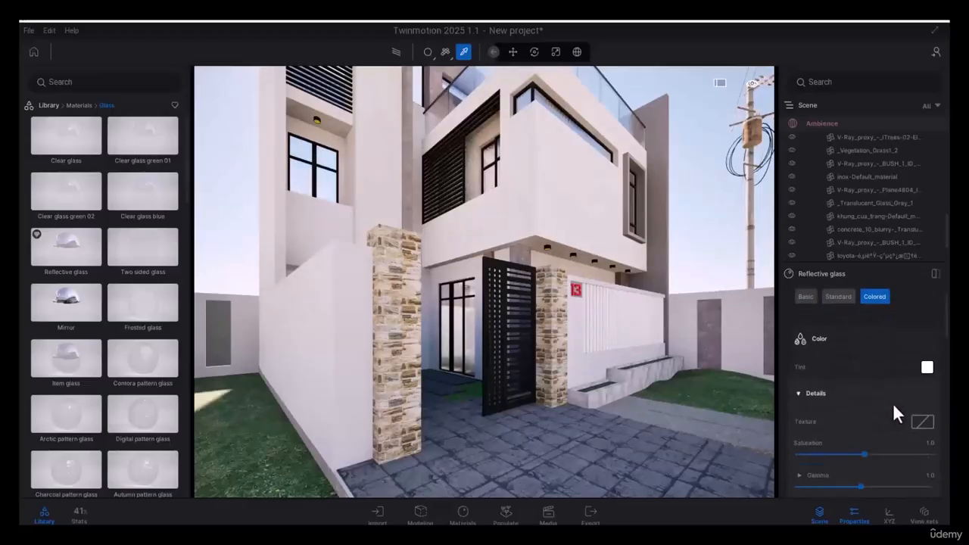
pyautogui.scroll(-5, 895, 395)
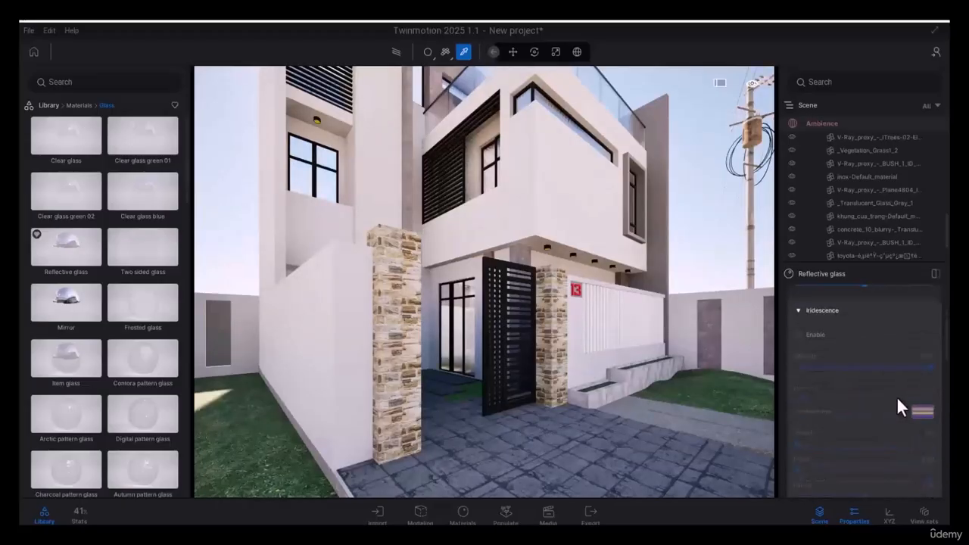
pyautogui.scroll(-5, 896, 393)
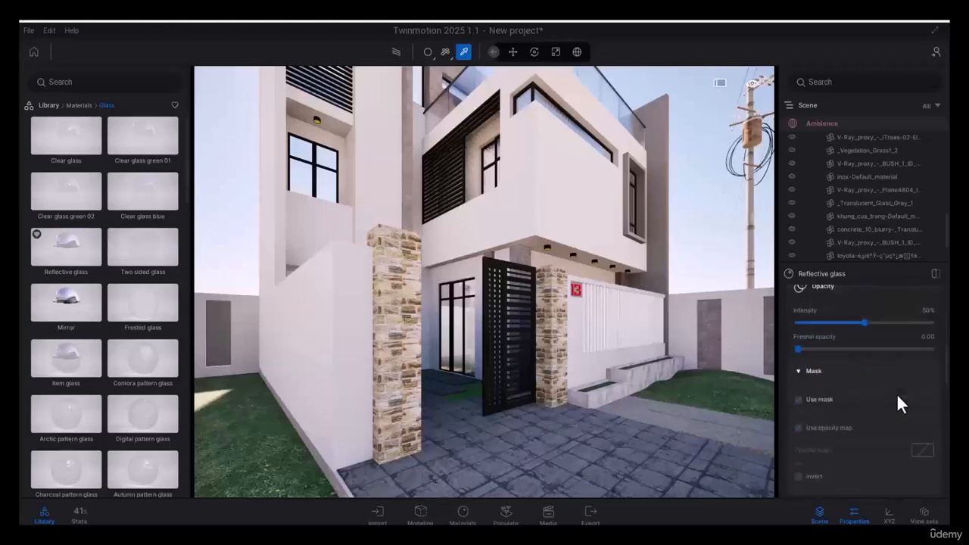
pyautogui.scroll(-5, 863, 391)
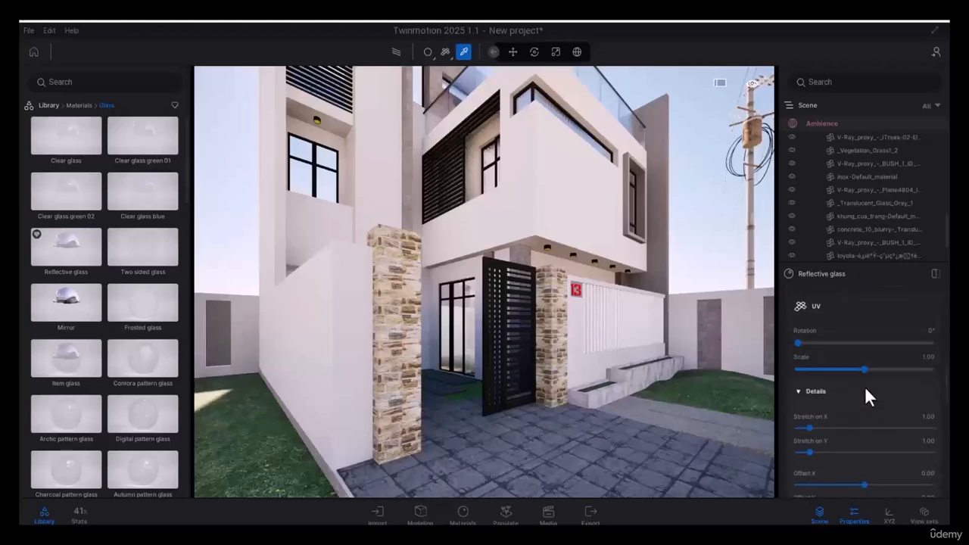
pyautogui.scroll(-5, 866, 386)
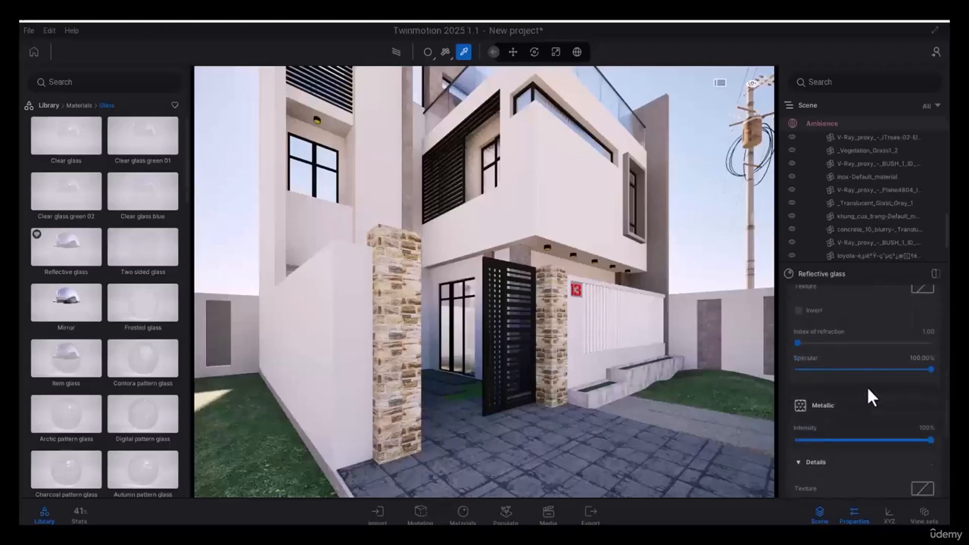
pyautogui.scroll(8, 879, 364)
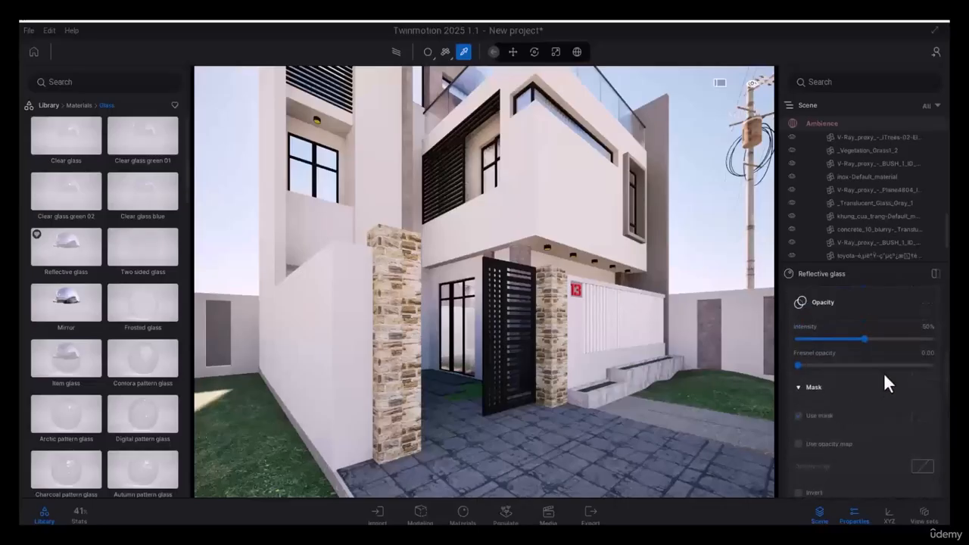
pyautogui.scroll(2, 885, 358)
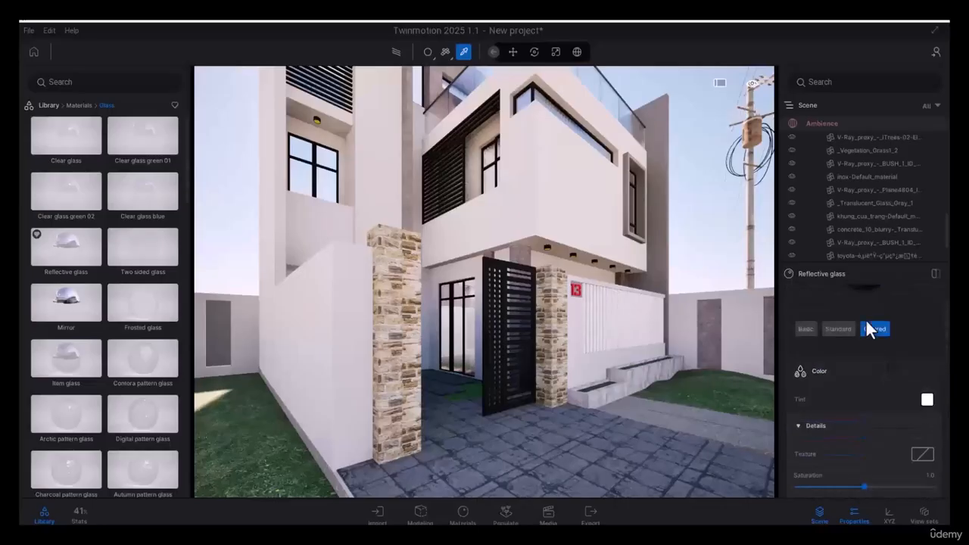
# Set the tint of the Reflective glass to a light pink
pyautogui.click(927, 398)
pyautogui.moveTo(417, 165); pyautogui.dragTo(705, 187)
pyautogui.moveTo(658, 262)
pyautogui.mouseDown()
pyautogui.moveTo(632, 289)
pyautogui.moveTo(622, 275)
pyautogui.moveTo(636, 292)
pyautogui.mouseUp()
pyautogui.moveTo(699, 243)
pyautogui.mouseDown()
pyautogui.moveTo(699, 253)
pyautogui.moveTo(699, 241)
pyautogui.mouseUp()
pyautogui.click(758, 392)
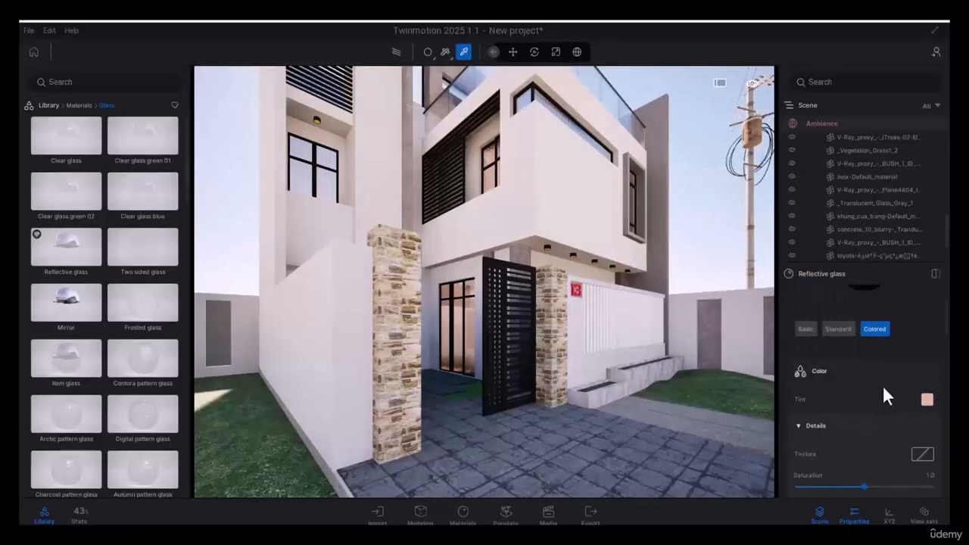
# Fine-tune the Reflective glass opacity intensity, trying 47% and raising it to about 52%
pyautogui.scroll(-2, 891, 422)
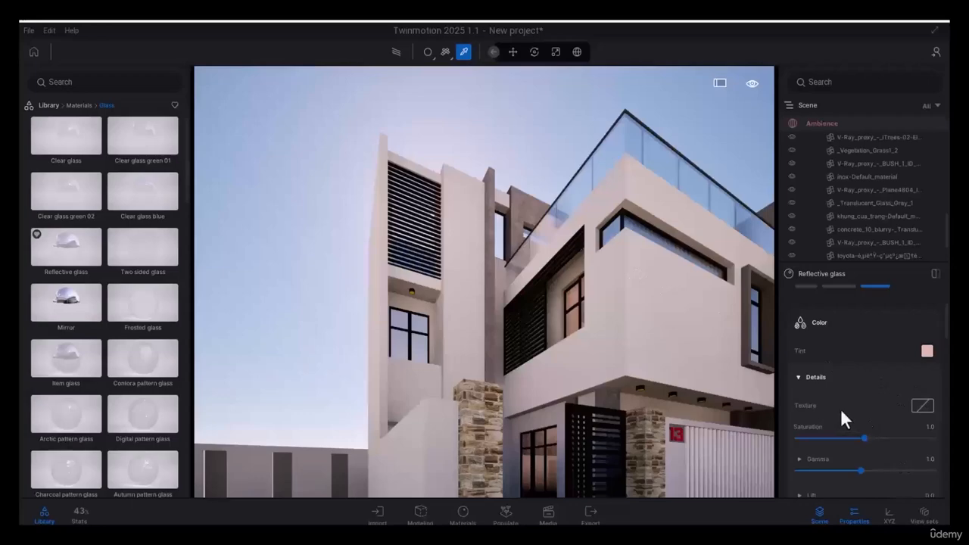
pyautogui.scroll(-5, 858, 418)
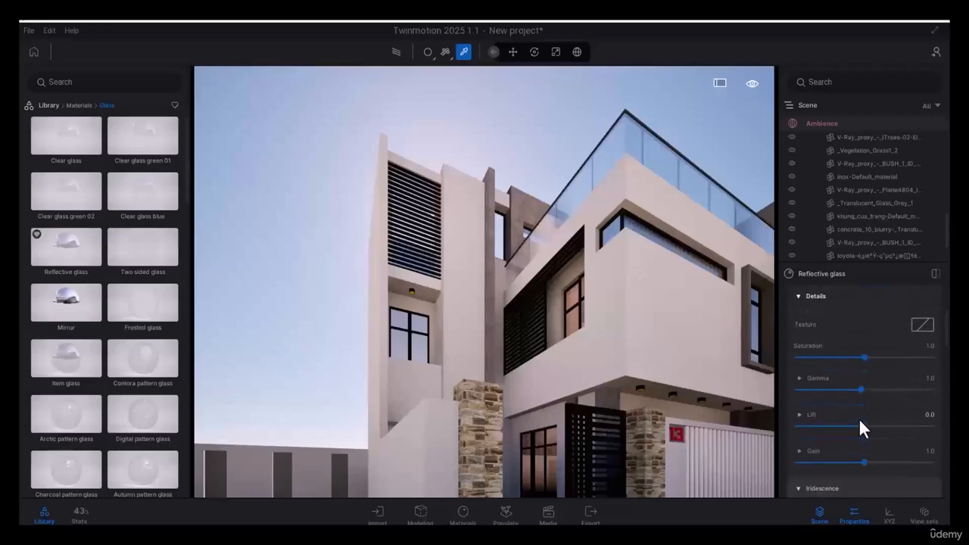
pyautogui.scroll(-8, 860, 417)
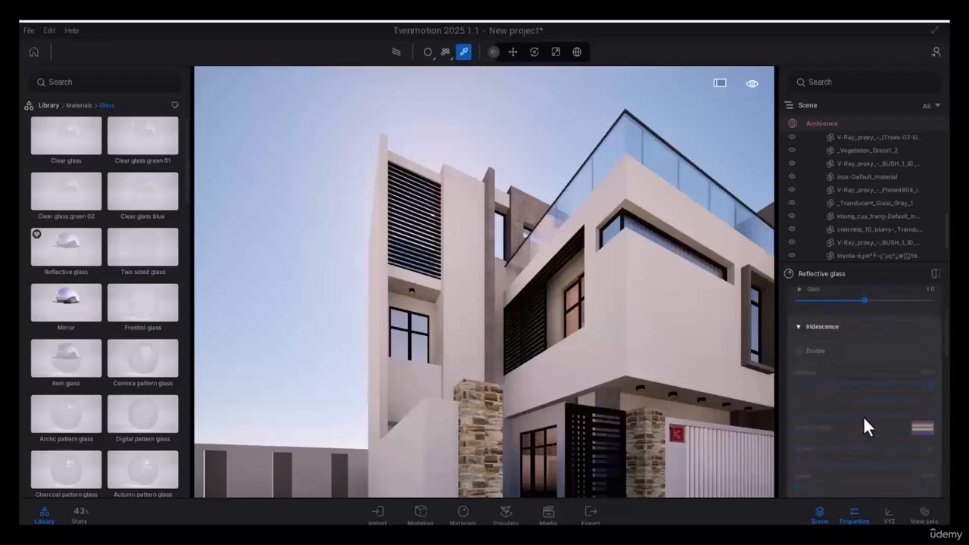
pyautogui.scroll(-5, 864, 414)
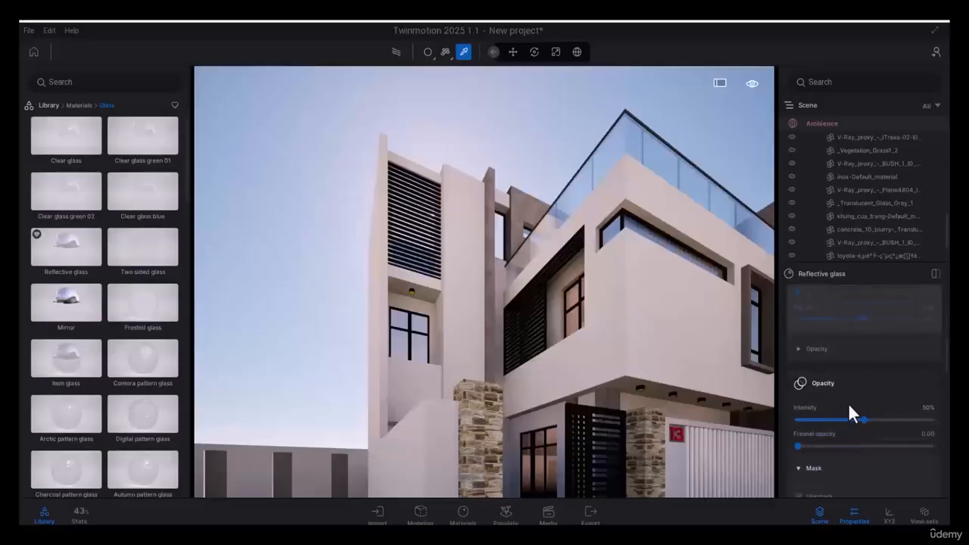
pyautogui.moveTo(863, 420)
pyautogui.mouseDown()
pyautogui.moveTo(843, 420)
pyautogui.moveTo(859, 419)
pyautogui.mouseUp()
pyautogui.scroll(-1, 844, 435)
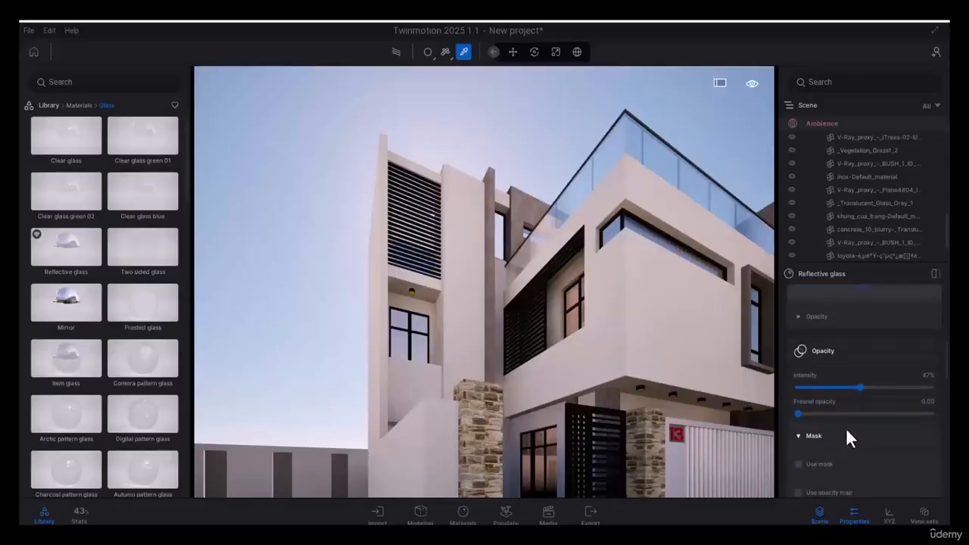
pyautogui.scroll(1, 864, 394)
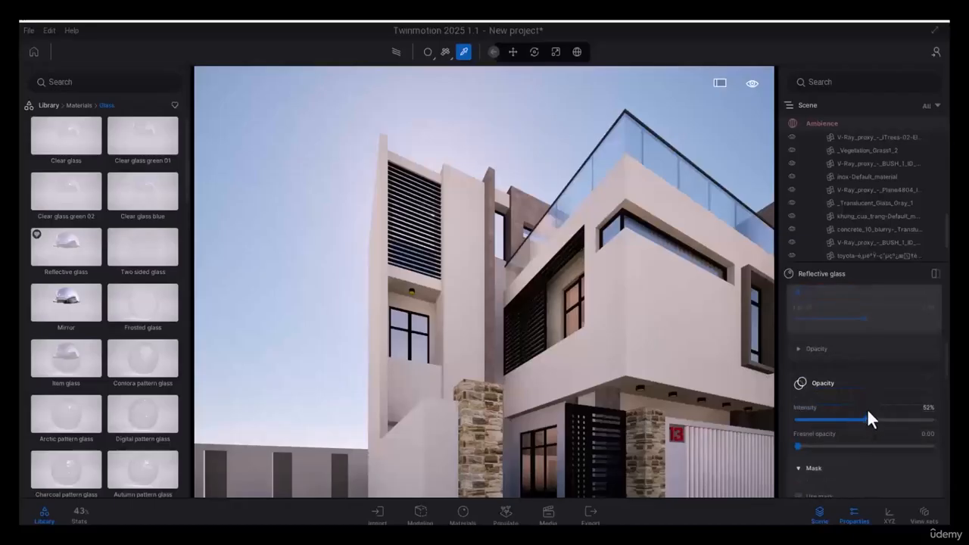
# Review the Reflective glass color details and examine the tinted glass on the upper-floor windows
pyautogui.scroll(3, 870, 412)
pyautogui.scroll(4, 886, 412)
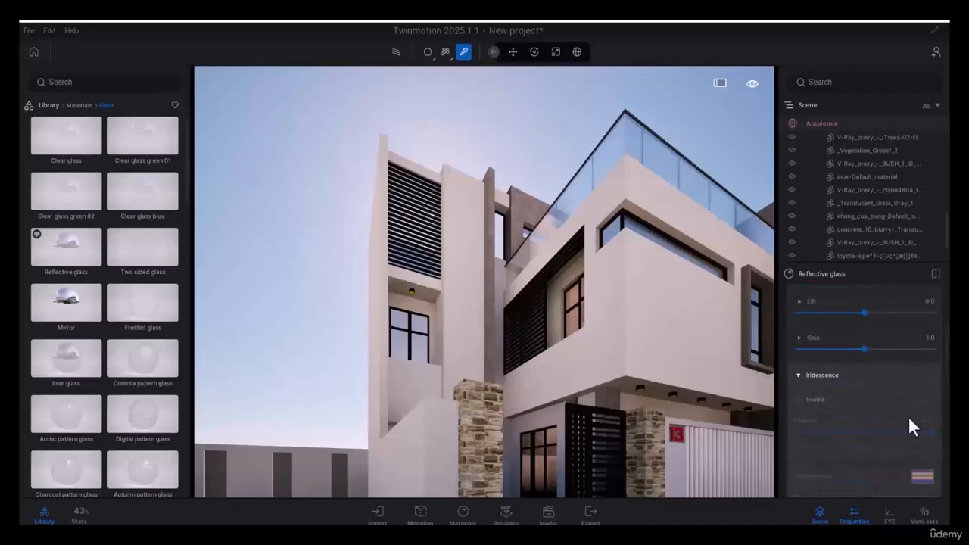
pyautogui.scroll(3, 911, 416)
pyautogui.scroll(4, 911, 414)
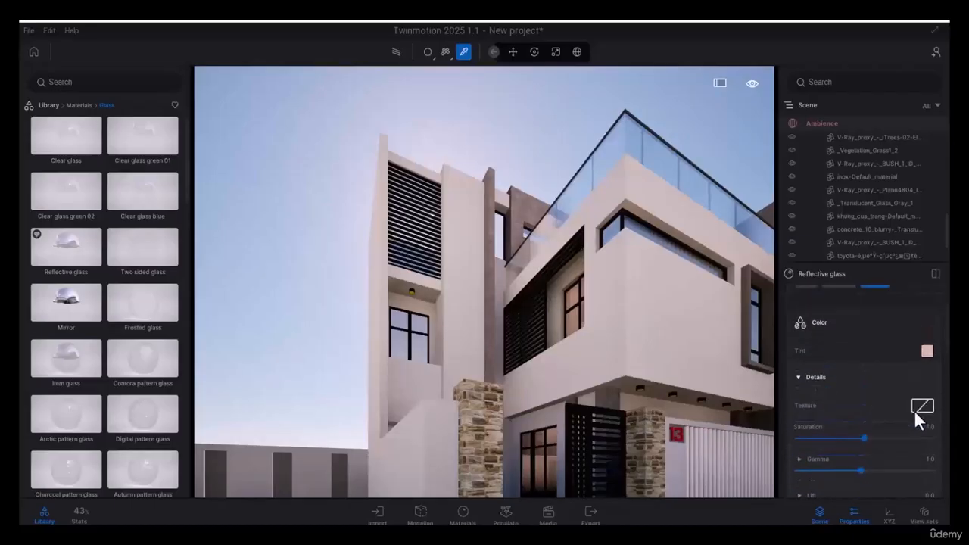
pyautogui.scroll(-2, 855, 397)
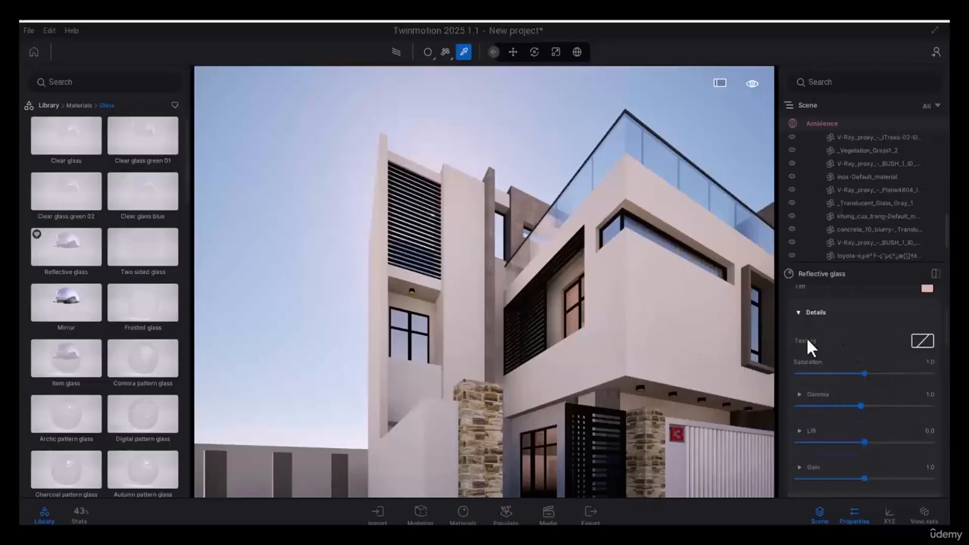
pyautogui.scroll(3, 883, 368)
pyautogui.scroll(1, 560, 337)
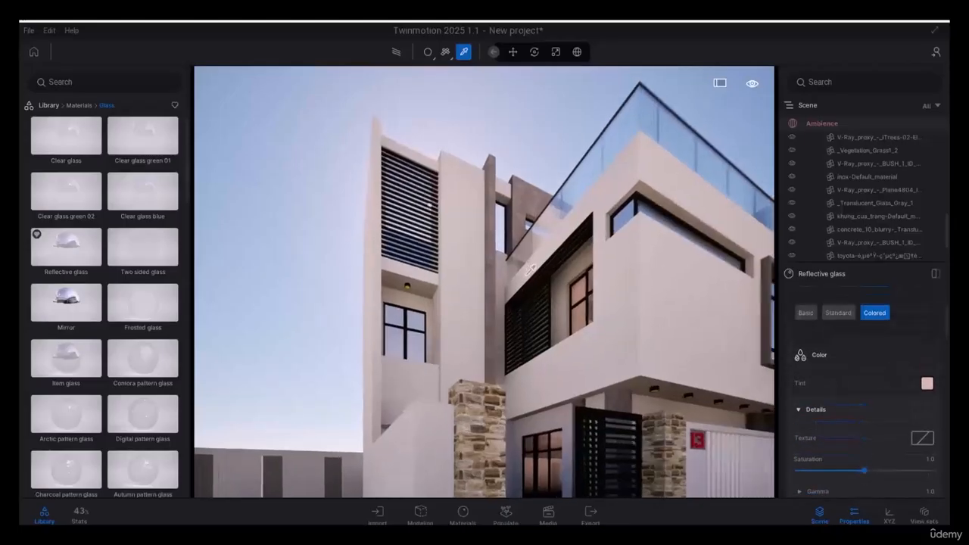
pyautogui.scroll(3, 560, 337)
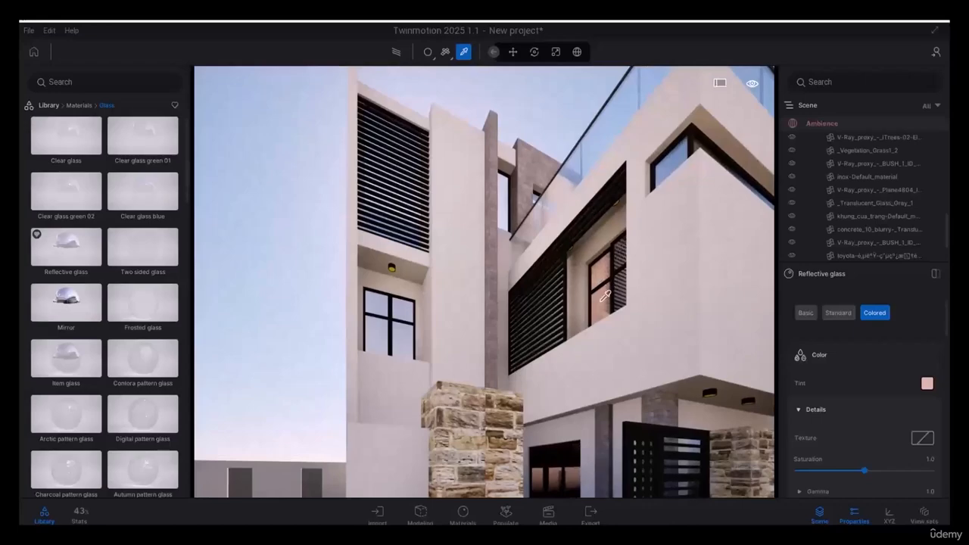
# Apply the pink-tinted Reflective glass from the project's materials to the upper-floor window beneath the louvres
pyautogui.click(459, 517)
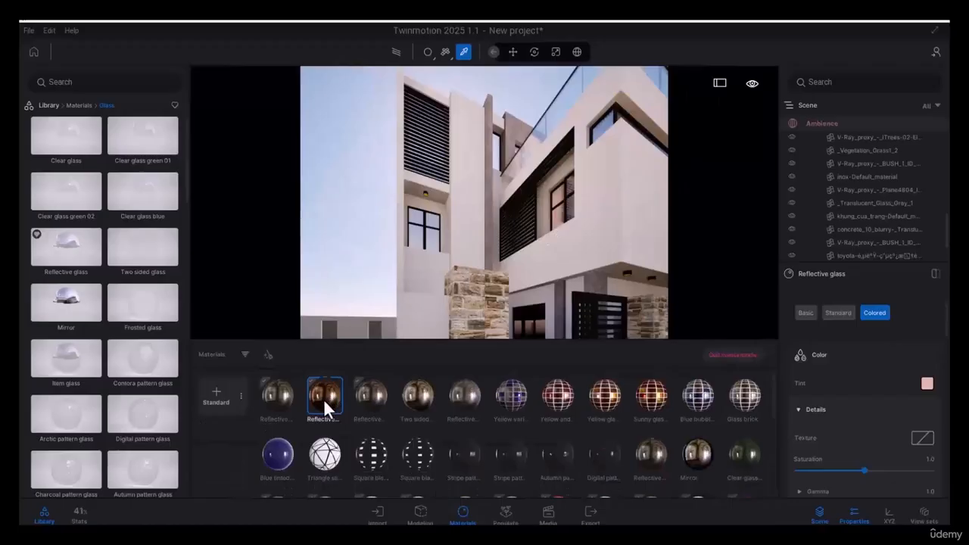
pyautogui.moveTo(324, 405); pyautogui.dragTo(469, 225)
pyautogui.click(417, 236)
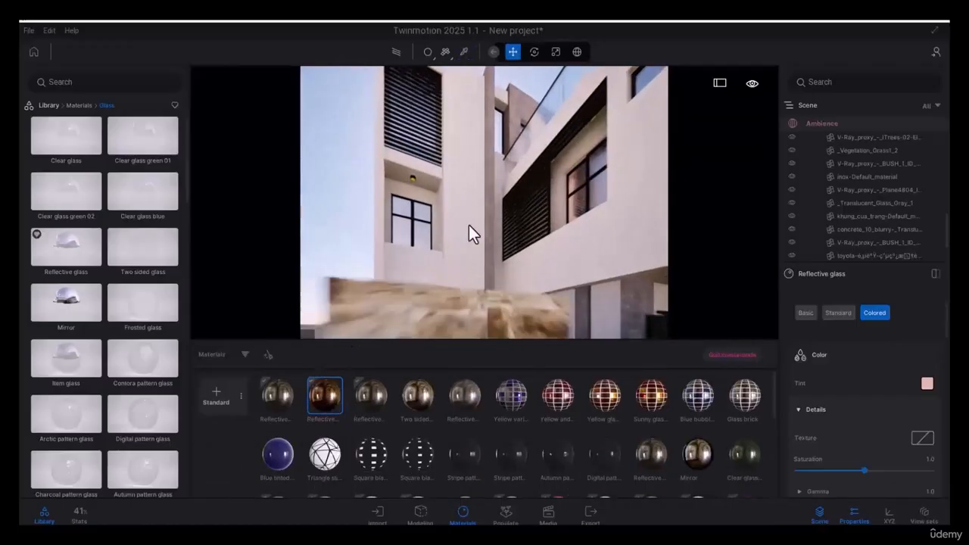
pyautogui.scroll(5, 464, 216)
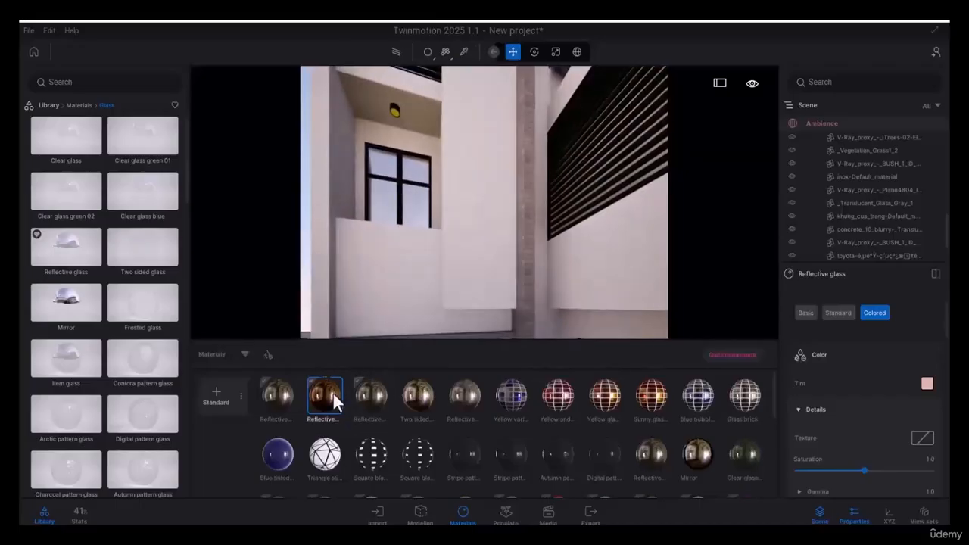
pyautogui.moveTo(333, 395); pyautogui.dragTo(388, 203)
# Apply the pink-tinted Reflective glass to the ground-floor windows on both sides of the grass corner
pyautogui.moveTo(429, 209); pyautogui.dragTo(463, 261, button='right')
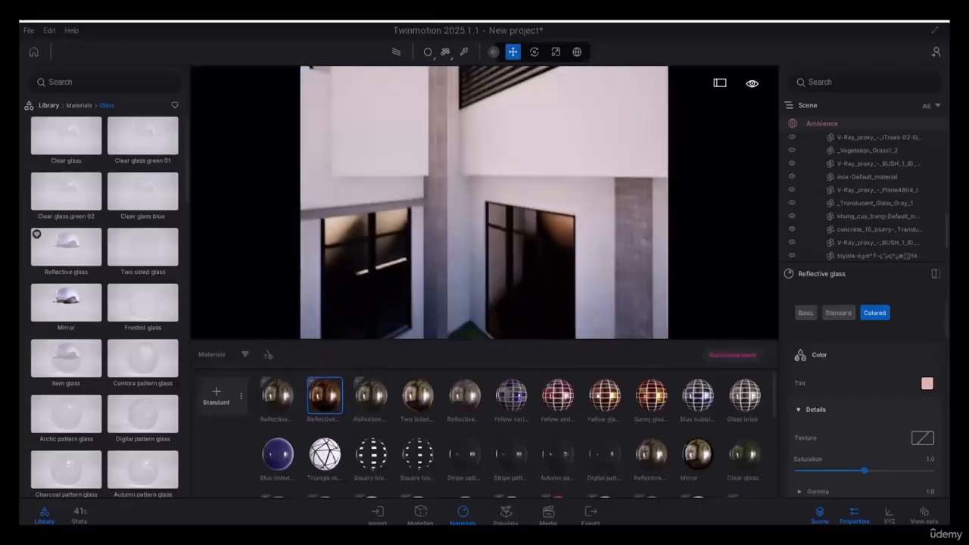
pyautogui.moveTo(439, 216); pyautogui.dragTo(397, 303, button='right')
pyautogui.moveTo(322, 388); pyautogui.dragTo(468, 114)
pyautogui.moveTo(454, 296); pyautogui.dragTo(409, 318, button='right')
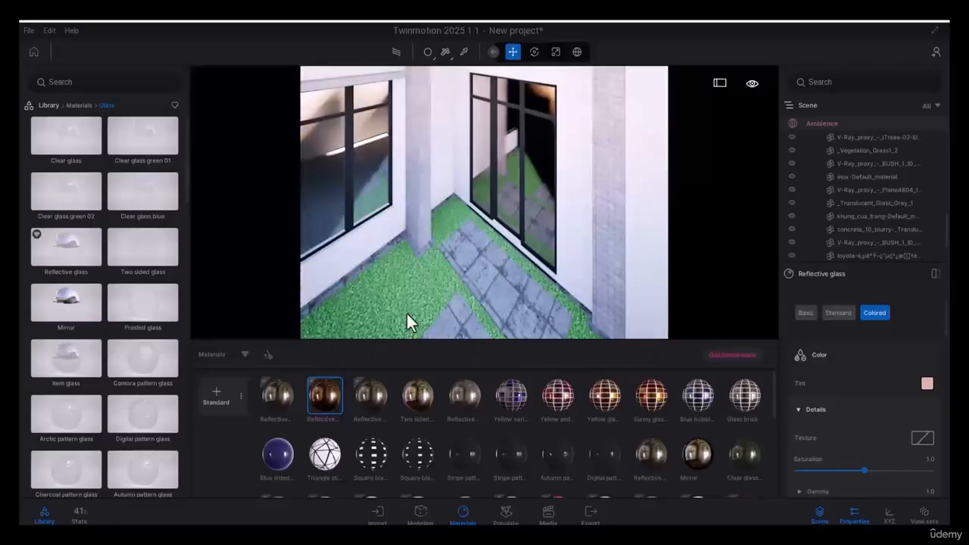
pyautogui.moveTo(321, 392); pyautogui.dragTo(329, 194)
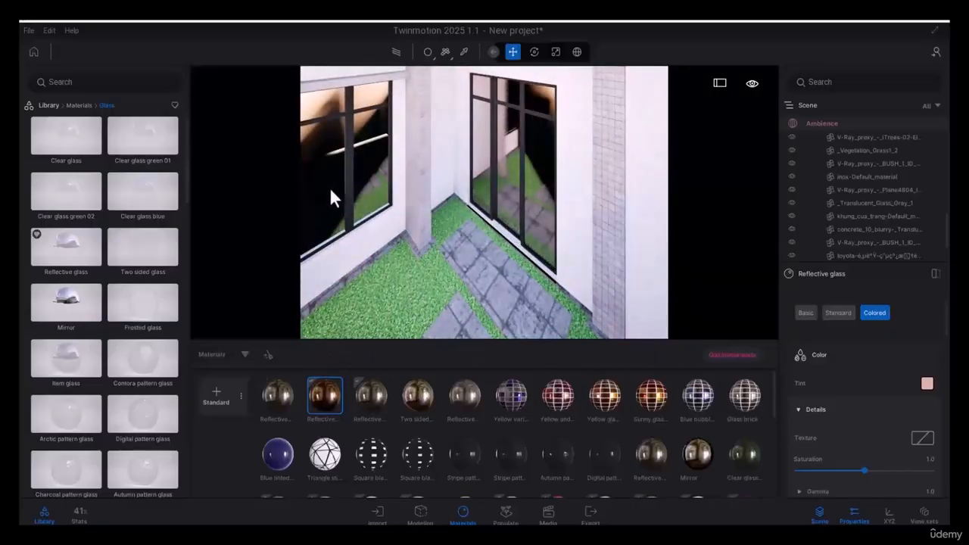
# Apply the pink-tinted Reflective glass to further windows, including the framed vertical window on the upper floor
pyautogui.moveTo(331, 193); pyautogui.dragTo(460, 173, button='right')
pyautogui.moveTo(323, 400); pyautogui.dragTo(461, 127)
pyautogui.moveTo(323, 395); pyautogui.dragTo(451, 230)
pyautogui.moveTo(608, 300); pyautogui.dragTo(510, 286, button='right')
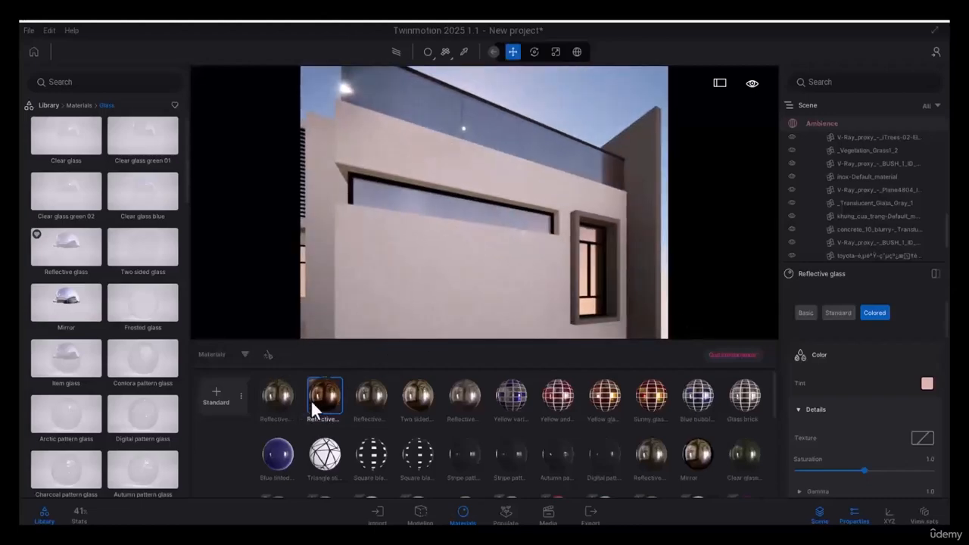
pyautogui.moveTo(314, 406); pyautogui.dragTo(594, 276)
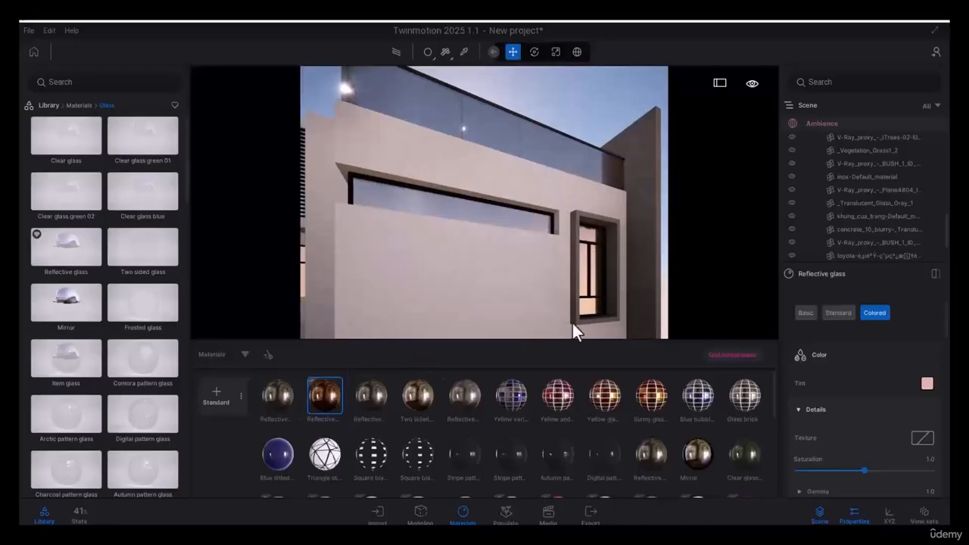
# Remove the unused materials from the project's material list
pyautogui.moveTo(94, 128)
pyautogui.click(269, 353)
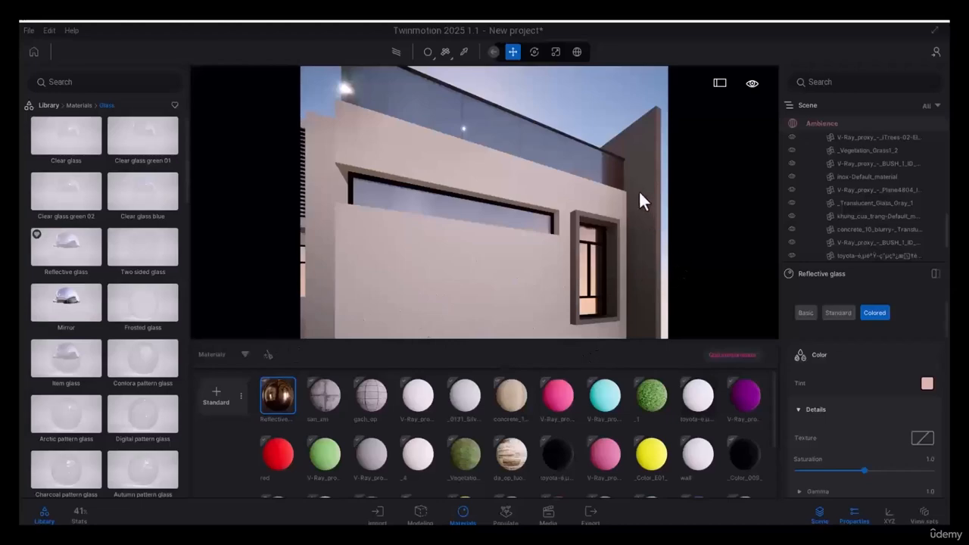
# Open the Metal category of the material library for the house exterior
pyautogui.scroll(3, 522, 213)
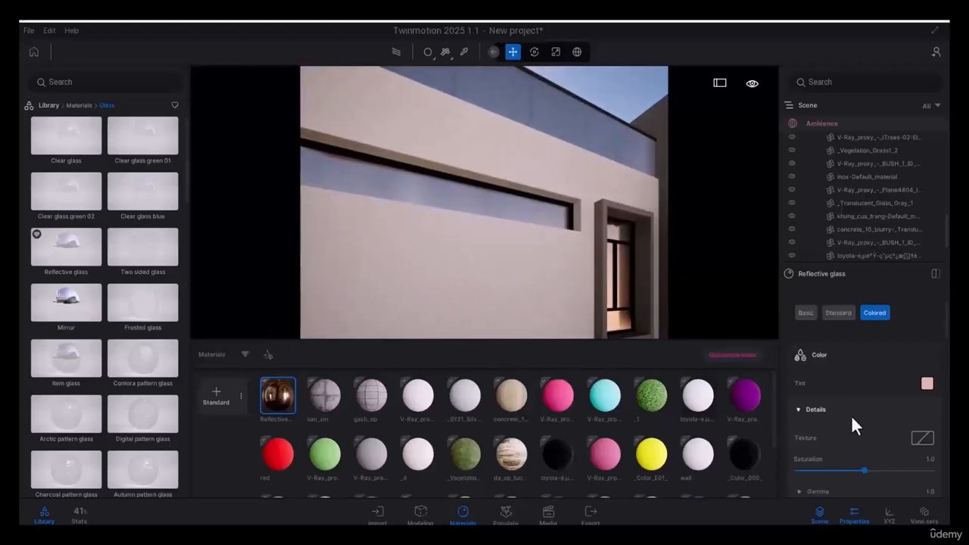
pyautogui.keyDown('shift'); pyautogui.moveTo(454, 204); pyautogui.dragTo(649, 177, button='middle'); pyautogui.keyUp('shift')
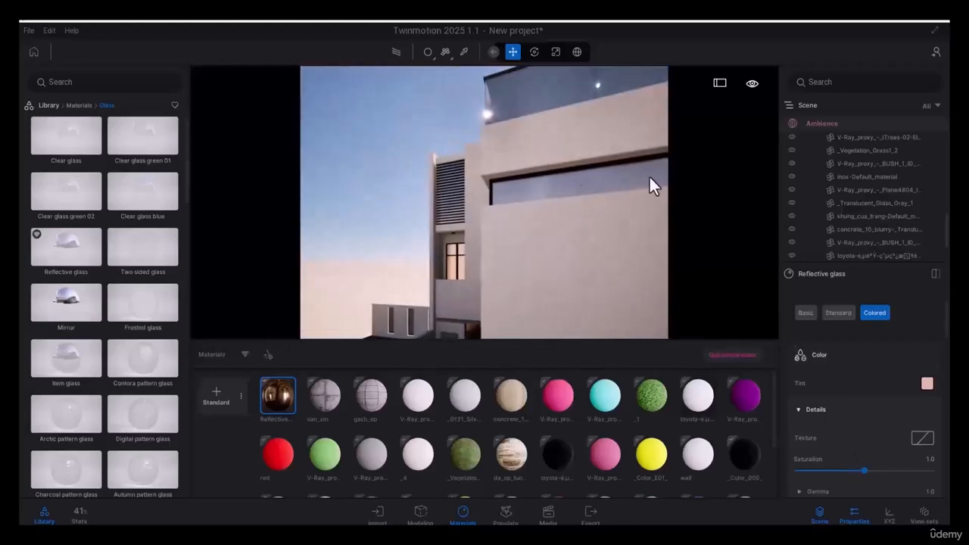
pyautogui.press('a')
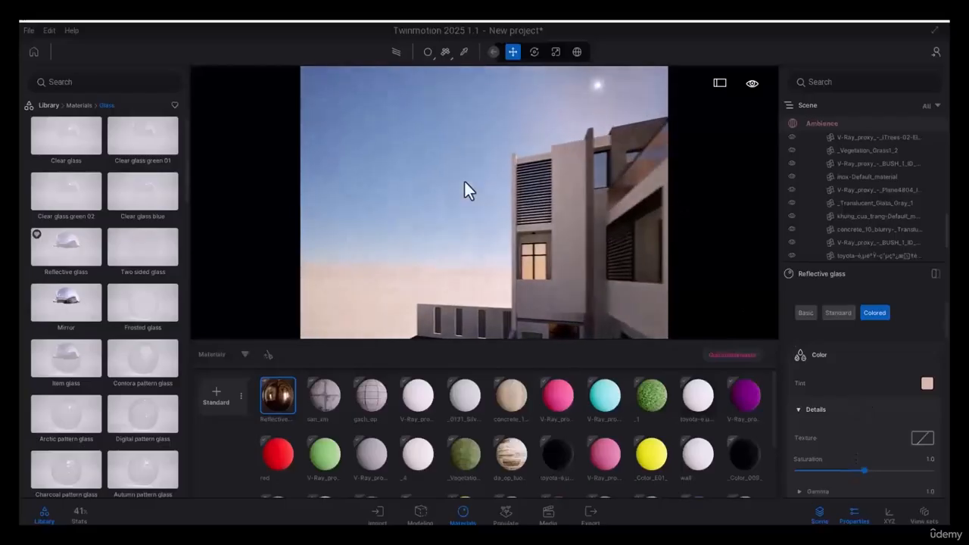
pyautogui.click(78, 105)
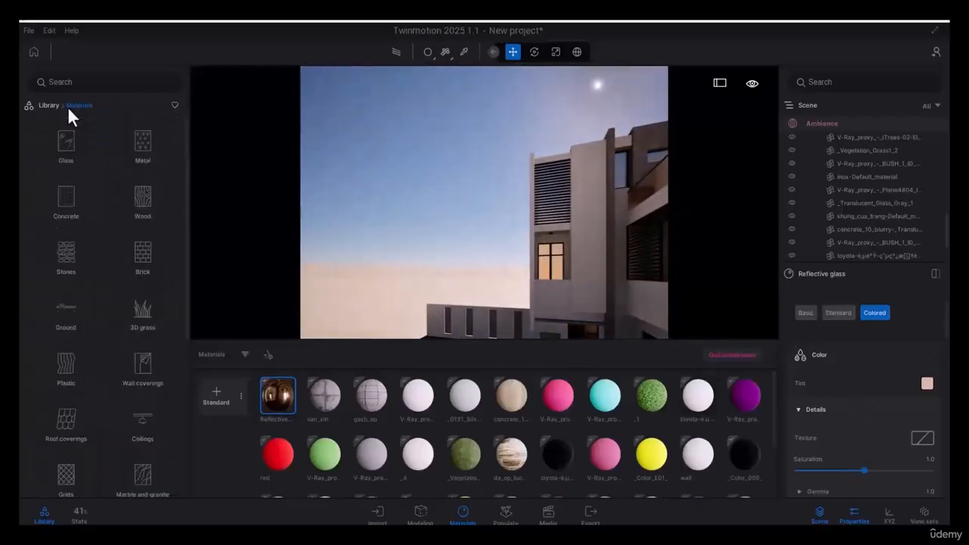
pyautogui.click(140, 142)
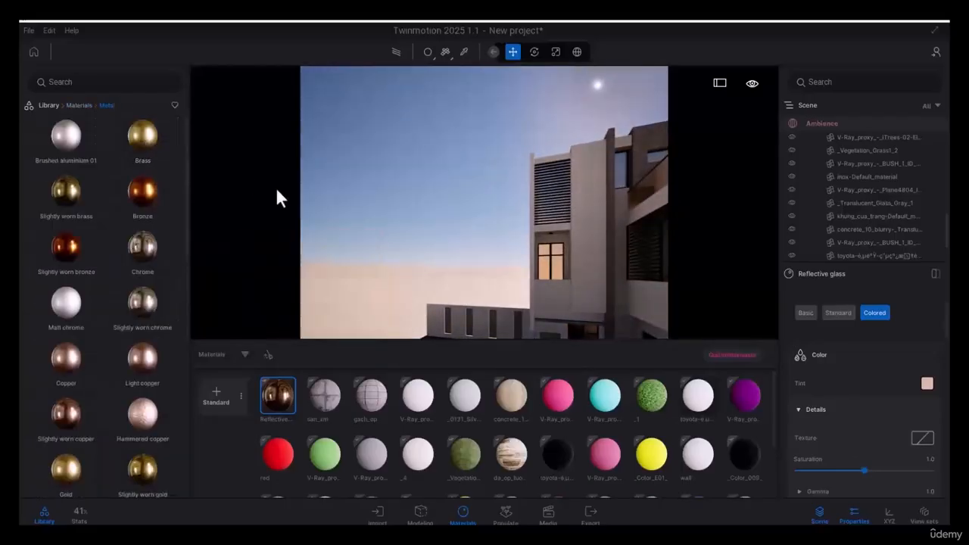
pyautogui.keyDown('shift'); pyautogui.moveTo(276, 187); pyautogui.dragTo(356, 208, button='middle'); pyautogui.keyUp('shift')
pyautogui.scroll(3, 442, 315)
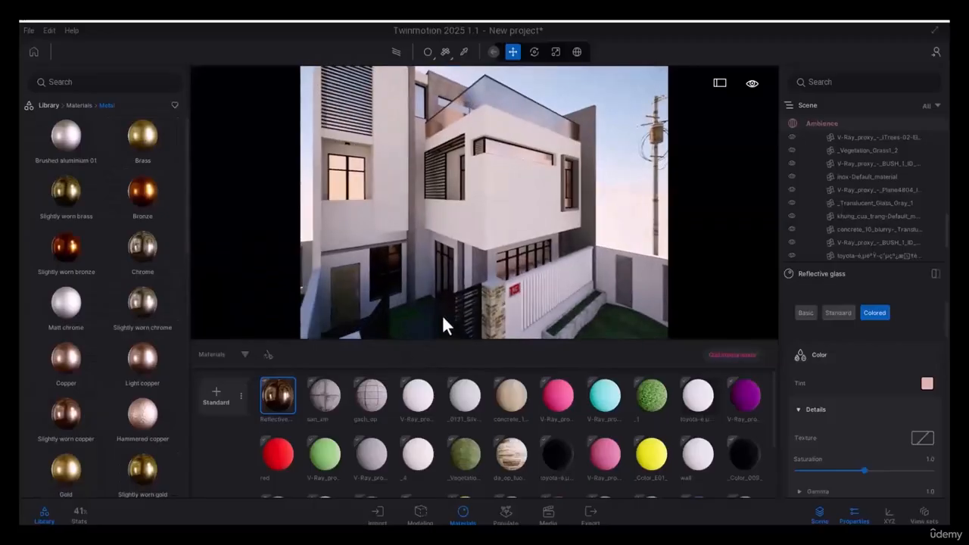
# Apply the Slightly worn chrome metal to the slatted front gate beside the stone pillar
pyautogui.scroll(8, 434, 295)
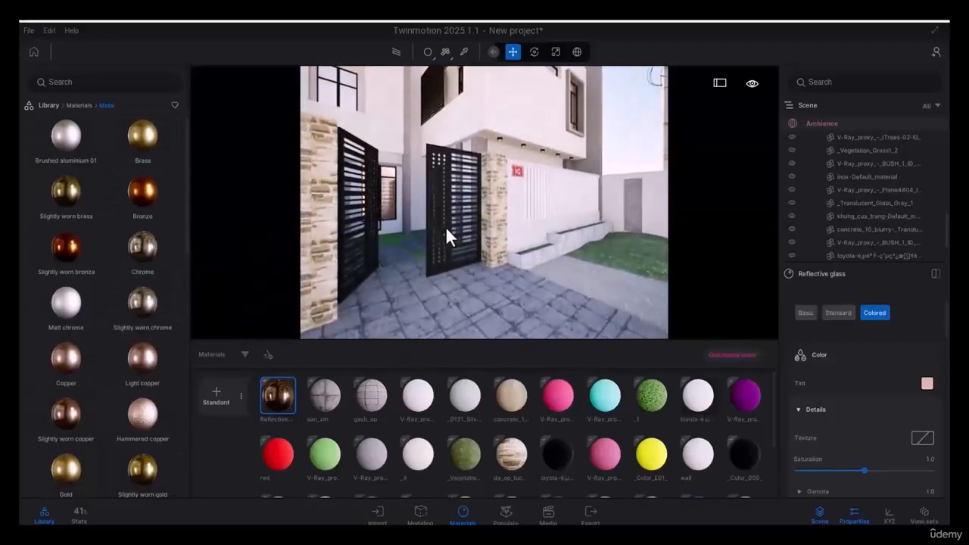
pyautogui.scroll(5, 423, 241)
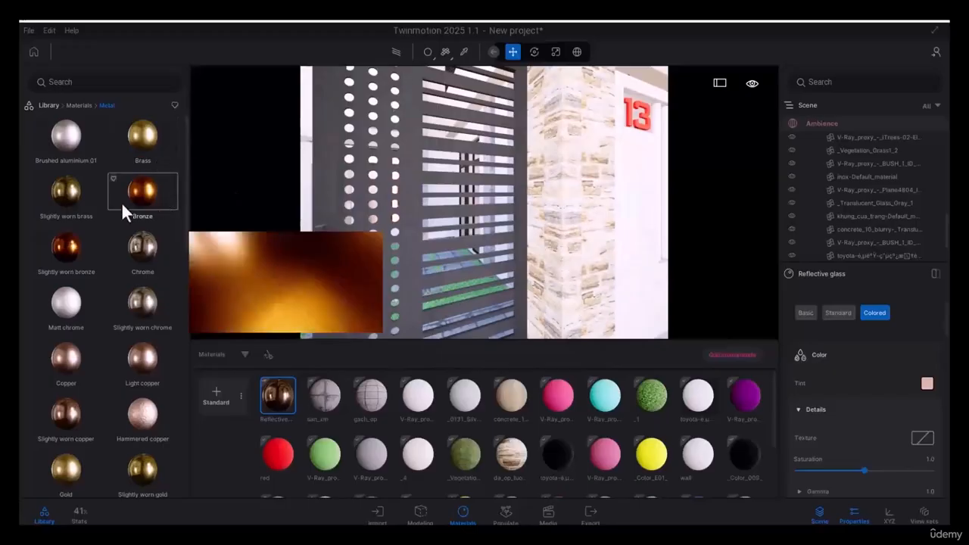
pyautogui.moveTo(62, 134)
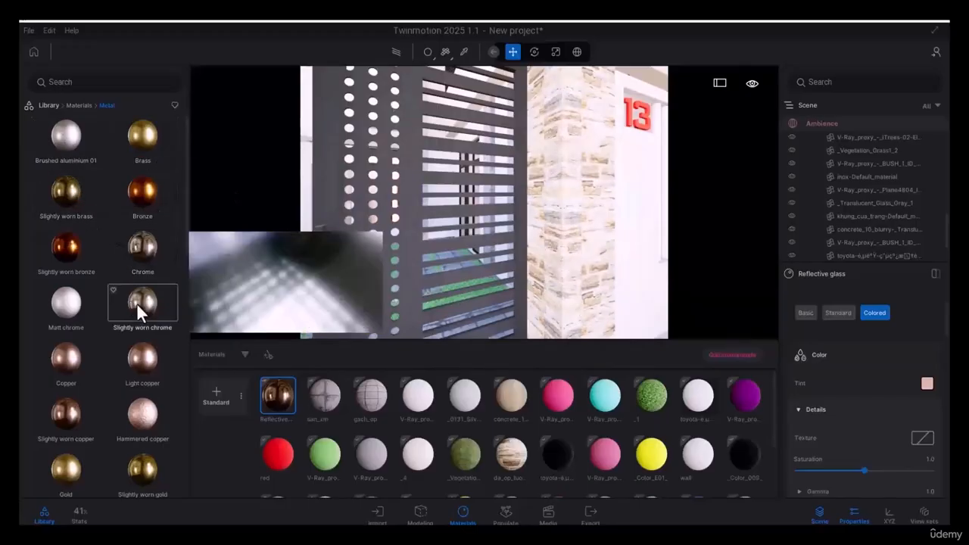
pyautogui.moveTo(146, 301); pyautogui.dragTo(452, 221)
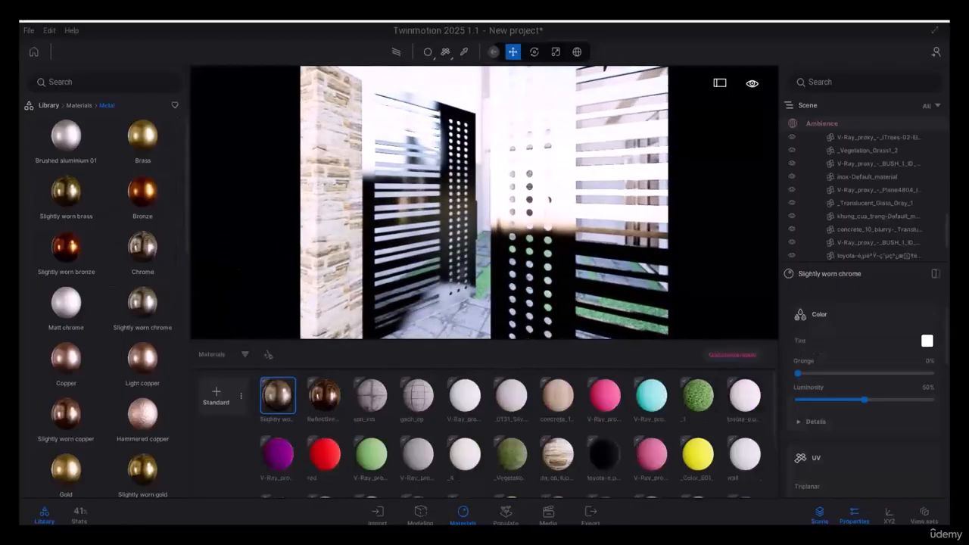
# Apply the black Aluminium panels metal to the front gate
pyautogui.scroll(-1, 151, 302)
pyautogui.scroll(-3, 144, 307)
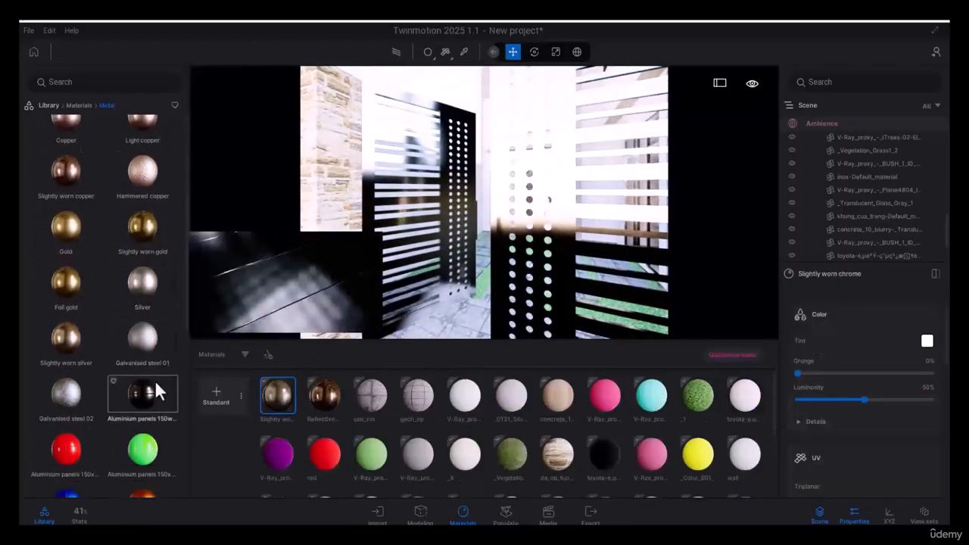
pyautogui.moveTo(493, 235); pyautogui.dragTo(501, 209)
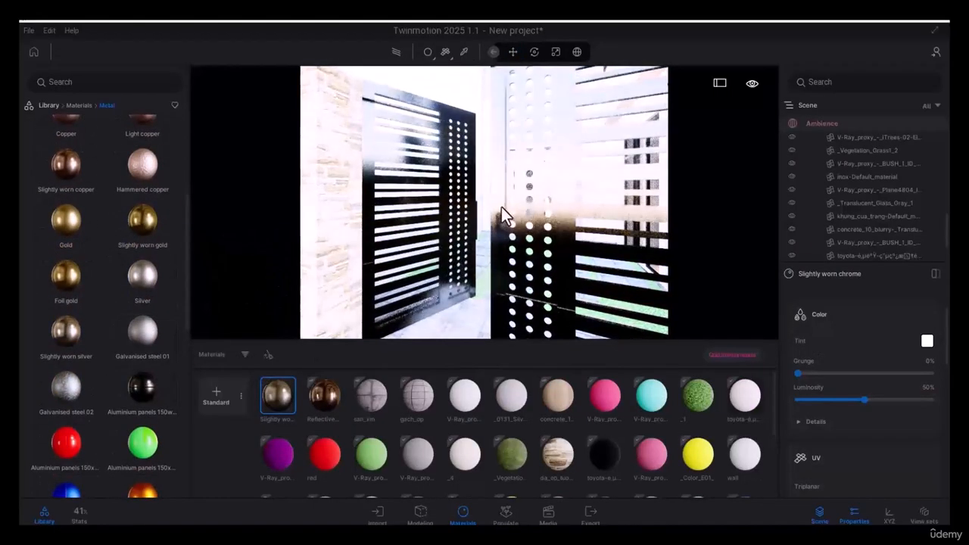
# Apply the Galvanised steel 02 metal to the front gate and inspect its surface up close
pyautogui.moveTo(61, 388); pyautogui.dragTo(500, 214)
pyautogui.scroll(4, 554, 258)
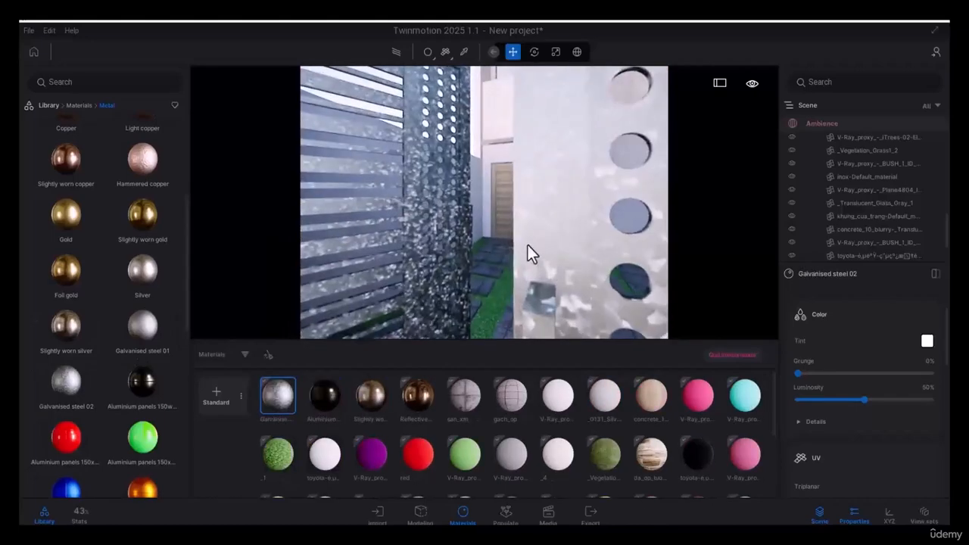
pyautogui.scroll(-3, 527, 245)
pyautogui.moveTo(527, 245); pyautogui.dragTo(568, 243, button='right')
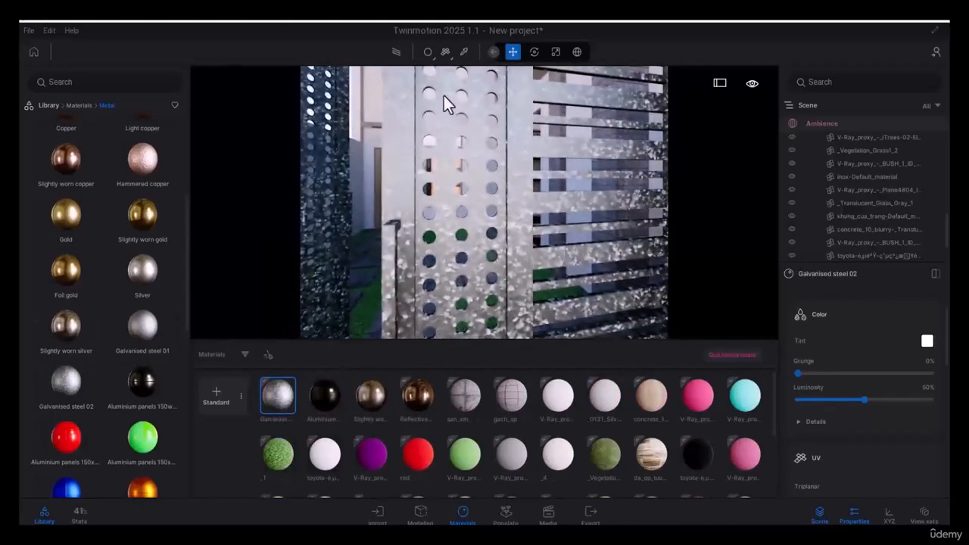
# Hide the project's material list and set the grunge of the gate's Galvanised steel 02 to 16%
pyautogui.click(464, 51)
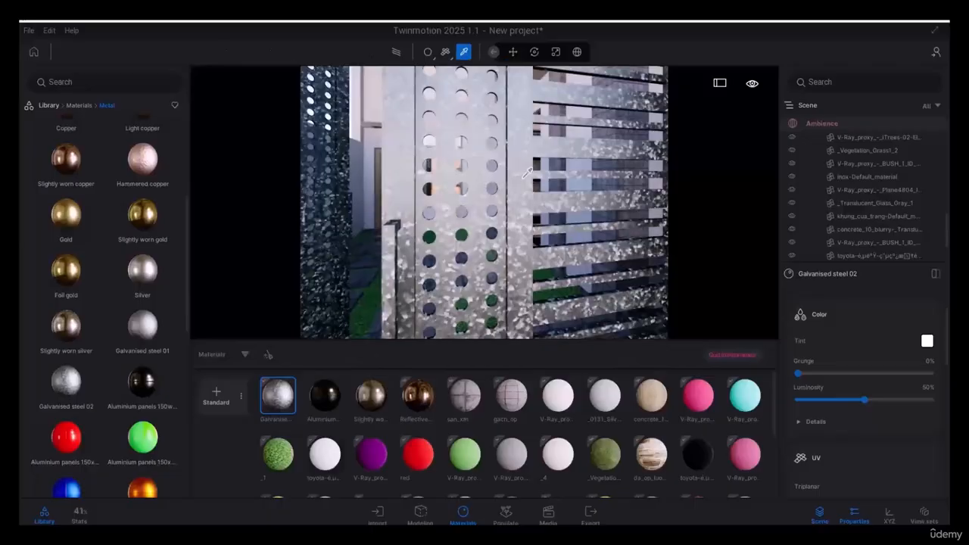
pyautogui.scroll(2, 883, 374)
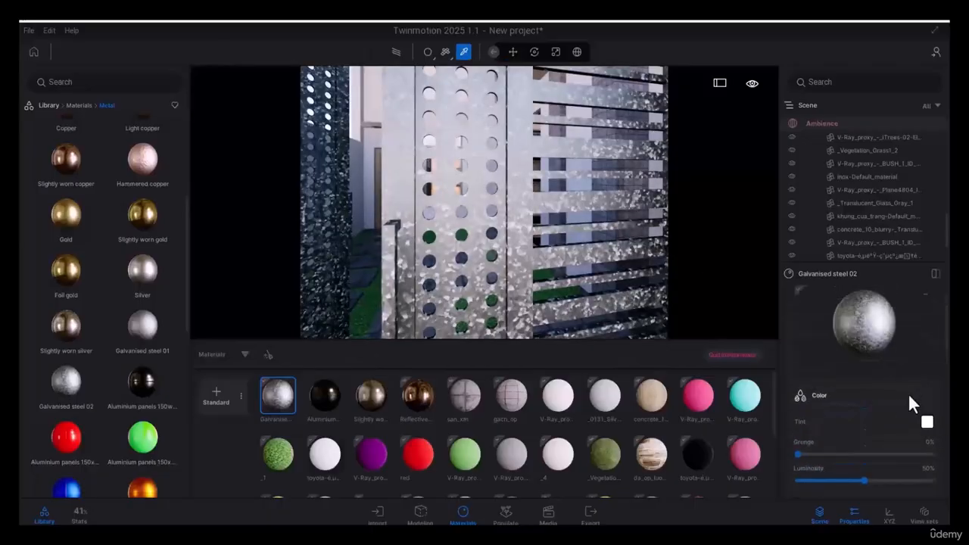
pyautogui.scroll(-1, 884, 398)
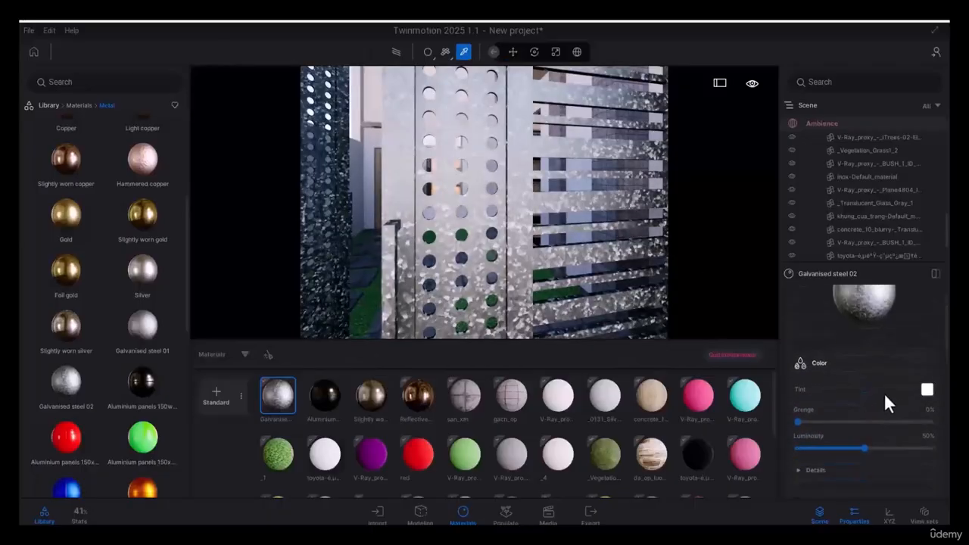
pyautogui.click(462, 514)
pyautogui.scroll(-5, 517, 297)
pyautogui.scroll(3, 518, 297)
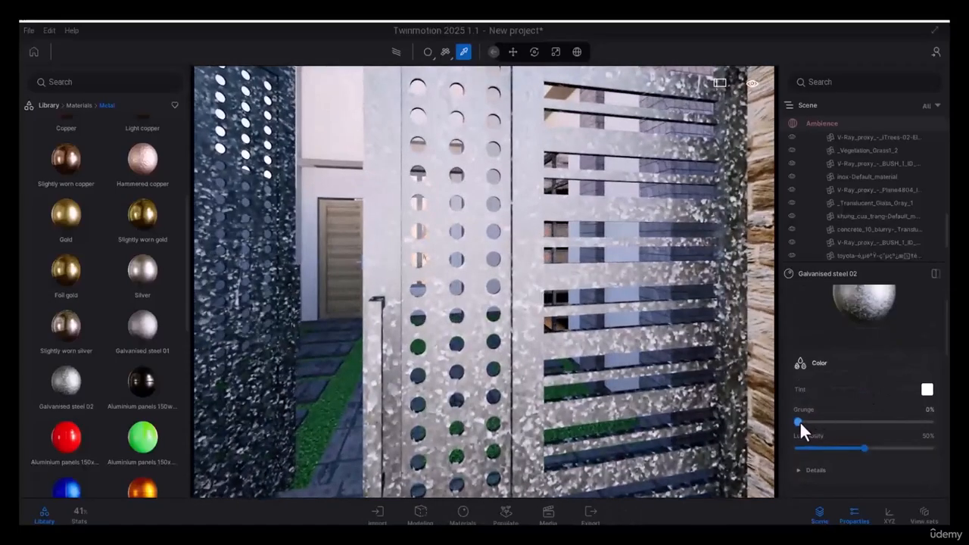
pyautogui.moveTo(799, 422)
pyautogui.mouseDown()
pyautogui.moveTo(900, 423)
pyautogui.moveTo(772, 418)
pyautogui.moveTo(916, 430)
pyautogui.moveTo(796, 422)
pyautogui.moveTo(817, 421)
pyautogui.mouseUp()
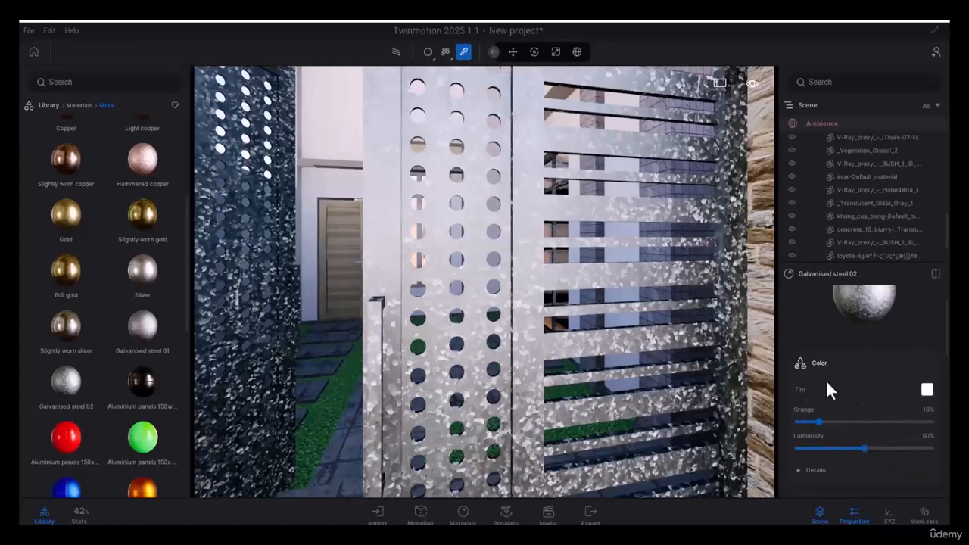
# Change the tint of the gate's Galvanised steel 02 to a dark, slightly pinkish grey
pyautogui.click(926, 389)
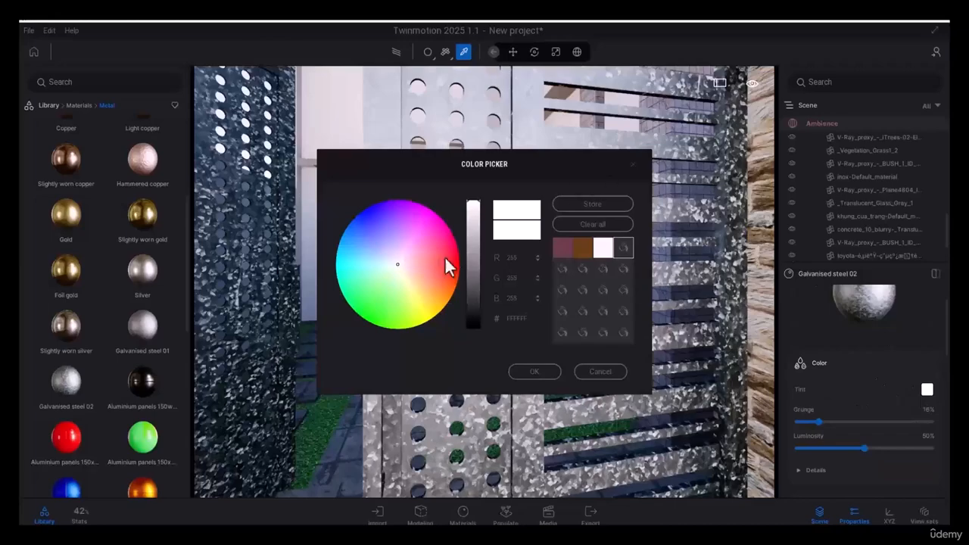
pyautogui.click(418, 261)
pyautogui.moveTo(392, 268); pyautogui.dragTo(399, 268)
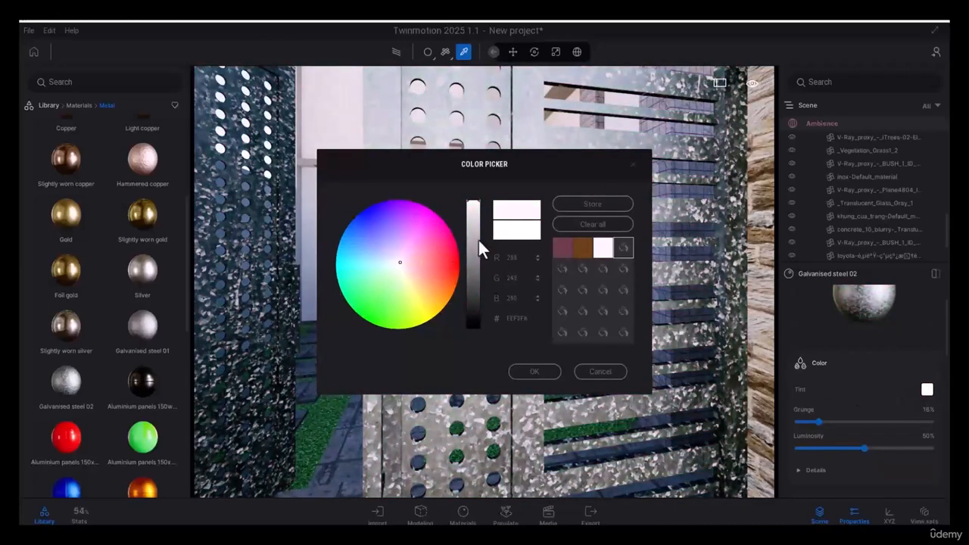
pyautogui.moveTo(476, 242); pyautogui.dragTo(474, 277)
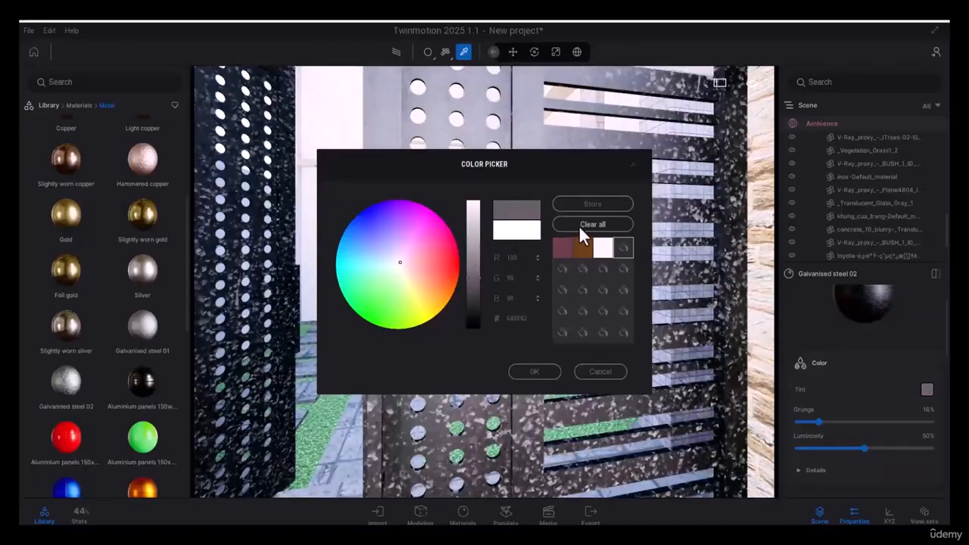
pyautogui.click(535, 370)
pyautogui.scroll(3, 510, 328)
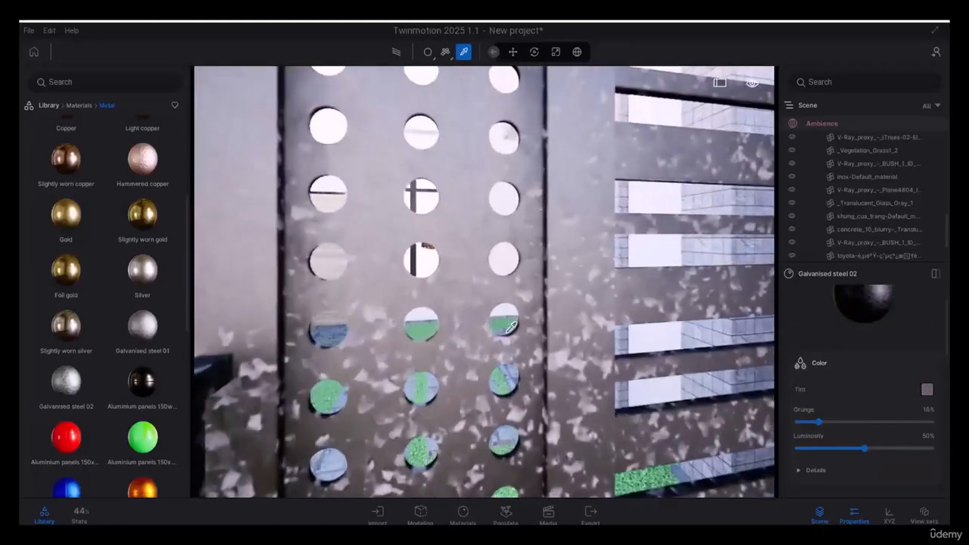
pyautogui.scroll(-3, 510, 329)
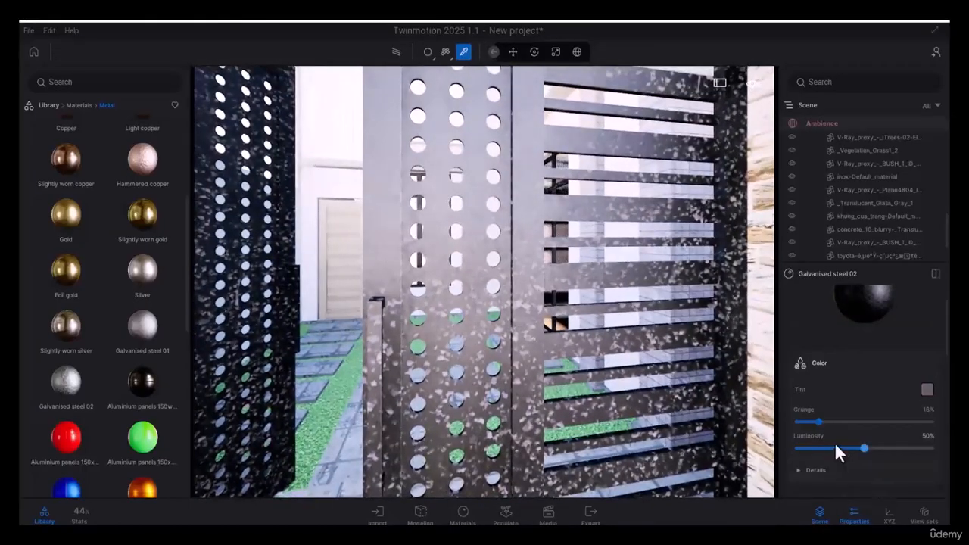
# Try the gate material's luminosity at 0%, and bring it back up to 49%
pyautogui.moveTo(864, 445)
pyautogui.mouseDown()
pyautogui.moveTo(923, 452)
pyautogui.moveTo(814, 463)
pyautogui.moveTo(891, 464)
pyautogui.moveTo(774, 465)
pyautogui.moveTo(793, 469)
pyautogui.mouseUp()
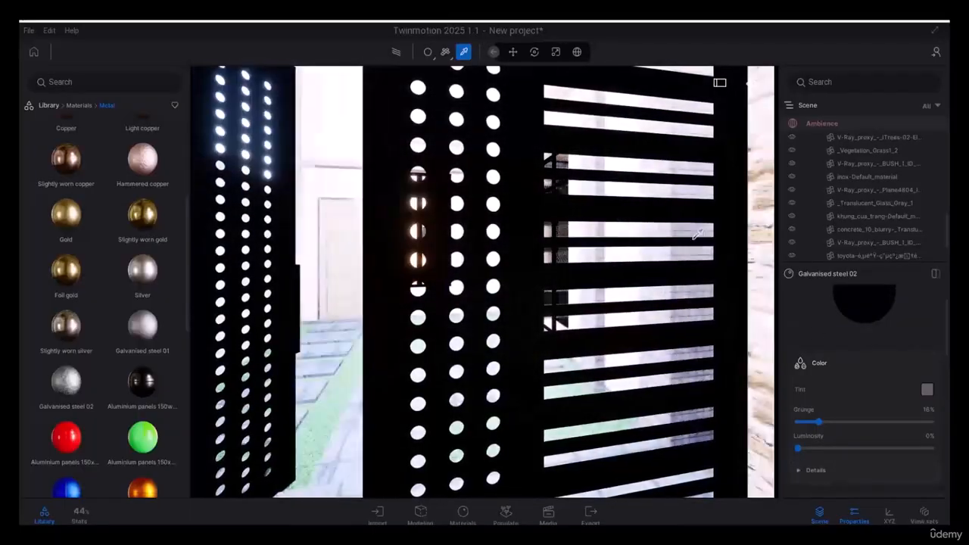
pyautogui.click(798, 448)
pyautogui.moveTo(798, 448); pyautogui.dragTo(863, 463)
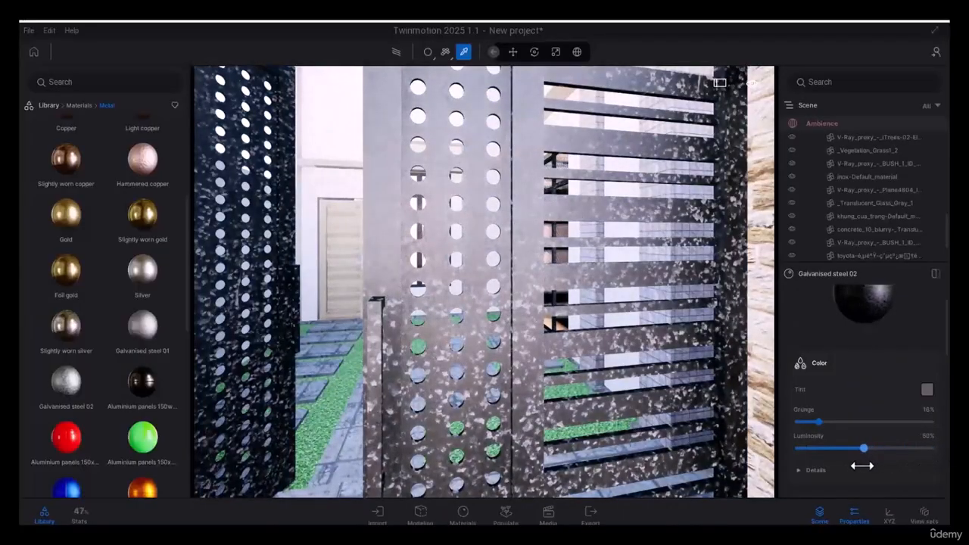
pyautogui.scroll(5, 512, 323)
pyautogui.scroll(-5, 513, 323)
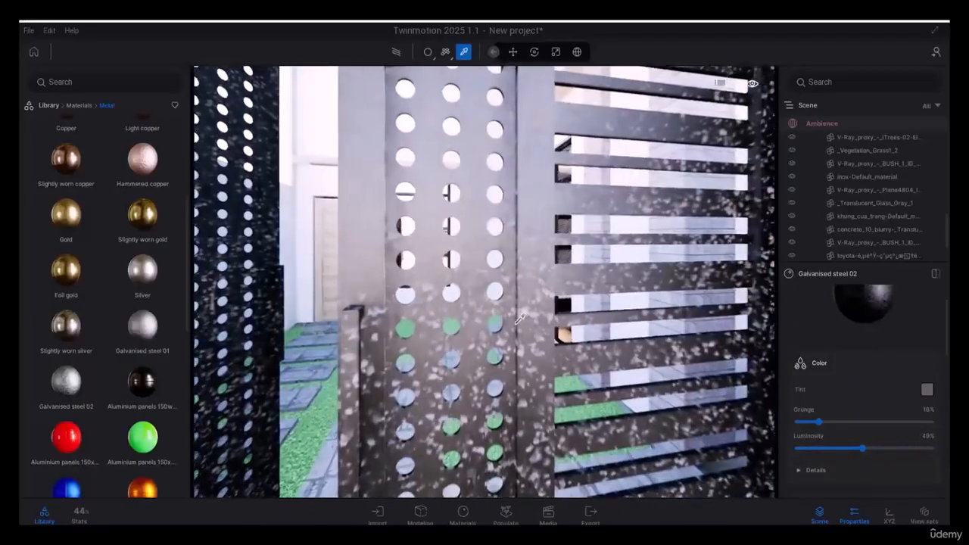
# Expand the colour details of Galvanised steel 02 and examine its embedded texture and saturation setting
pyautogui.scroll(-1, 840, 443)
pyautogui.click(813, 439)
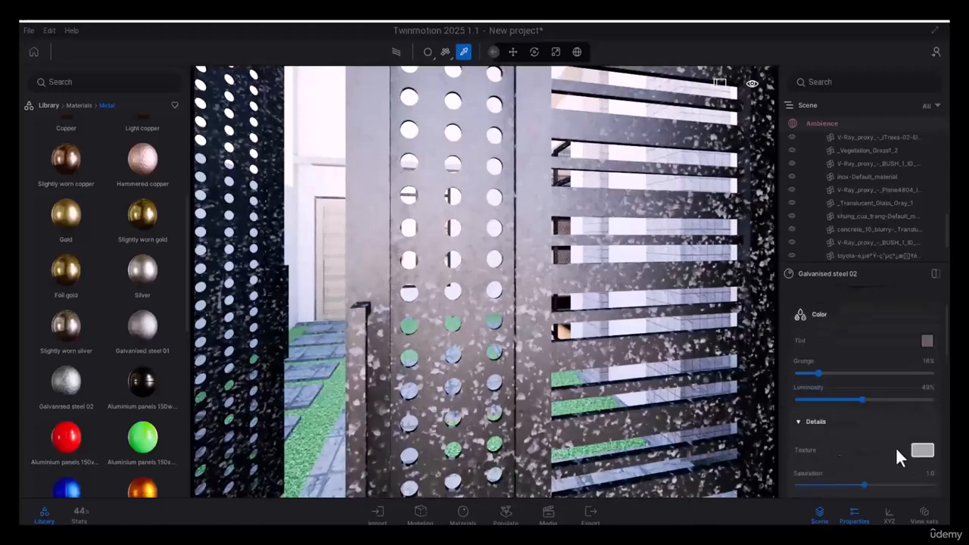
pyautogui.scroll(-1, 908, 442)
pyautogui.click(922, 418)
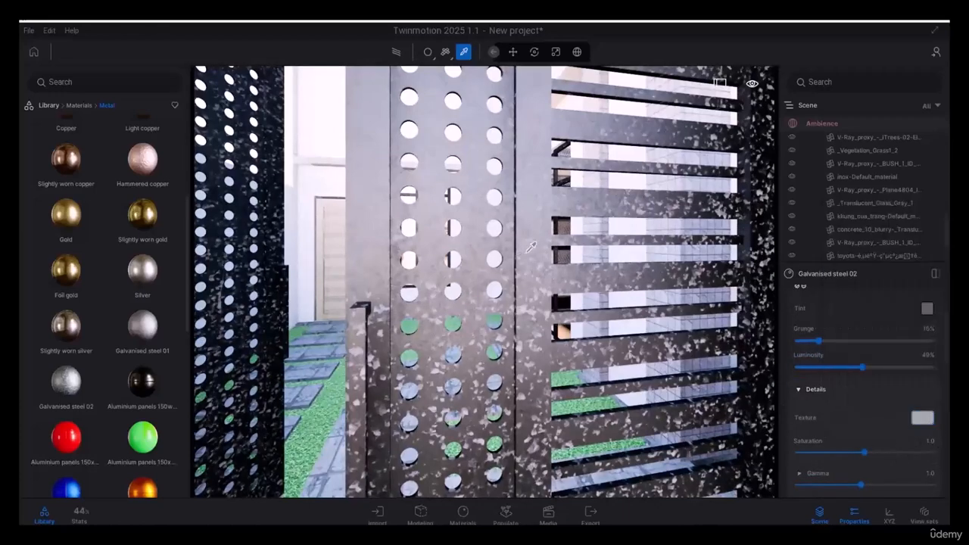
pyautogui.click(924, 417)
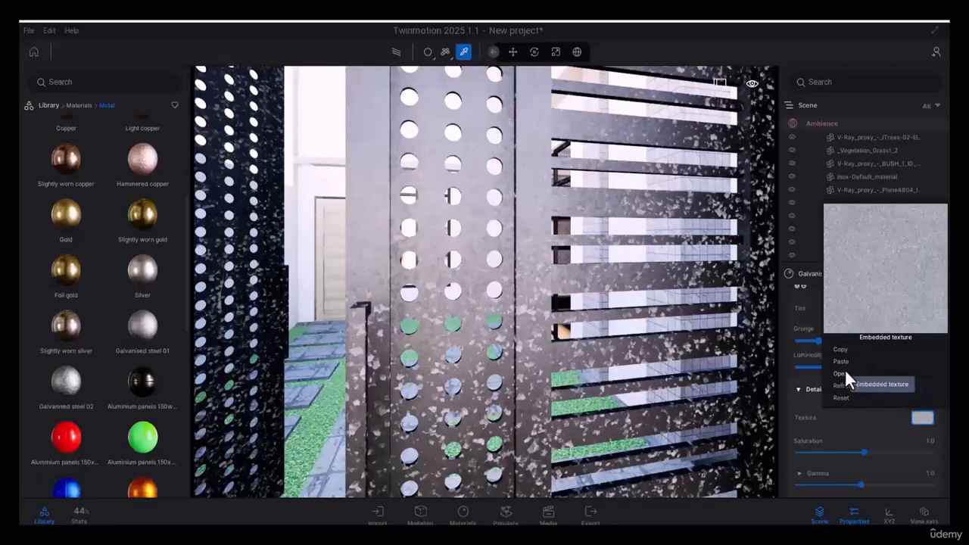
pyautogui.click(863, 450)
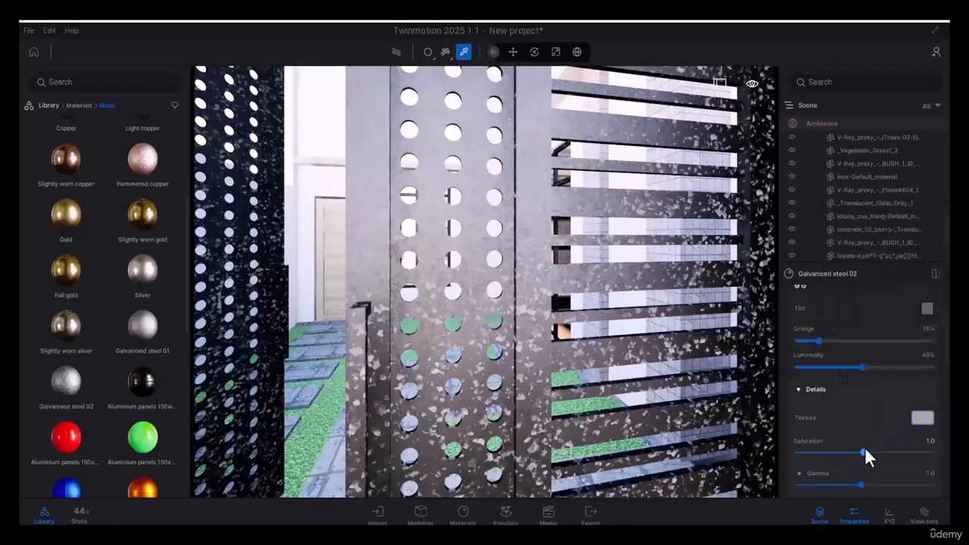
pyautogui.moveTo(862, 452)
pyautogui.mouseDown()
pyautogui.moveTo(811, 454)
pyautogui.moveTo(899, 454)
pyautogui.moveTo(825, 454)
pyautogui.moveTo(863, 454)
pyautogui.mouseUp()
pyautogui.click(922, 418)
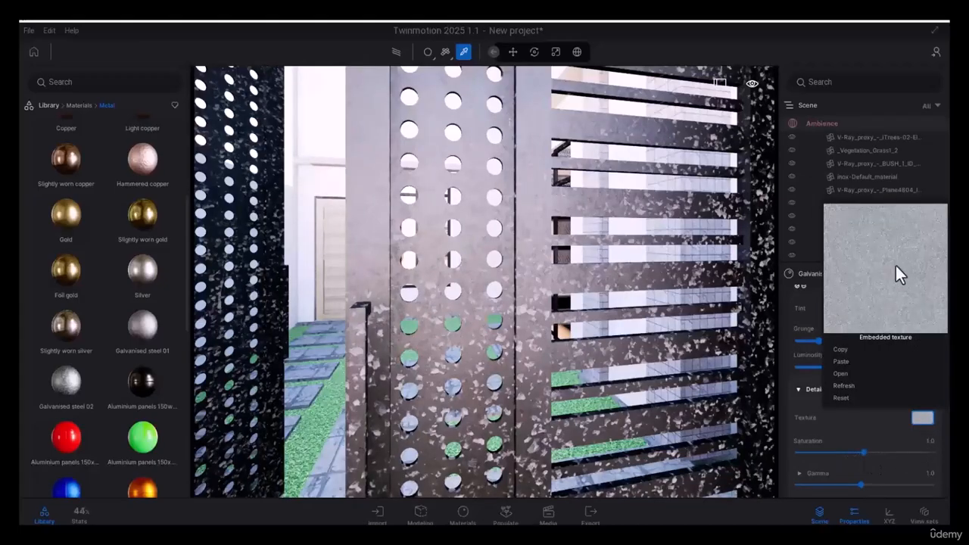
# Compare the World space and Local space triplanar UV mappings on the gate's steel and keep World space
pyautogui.scroll(-3, 858, 450)
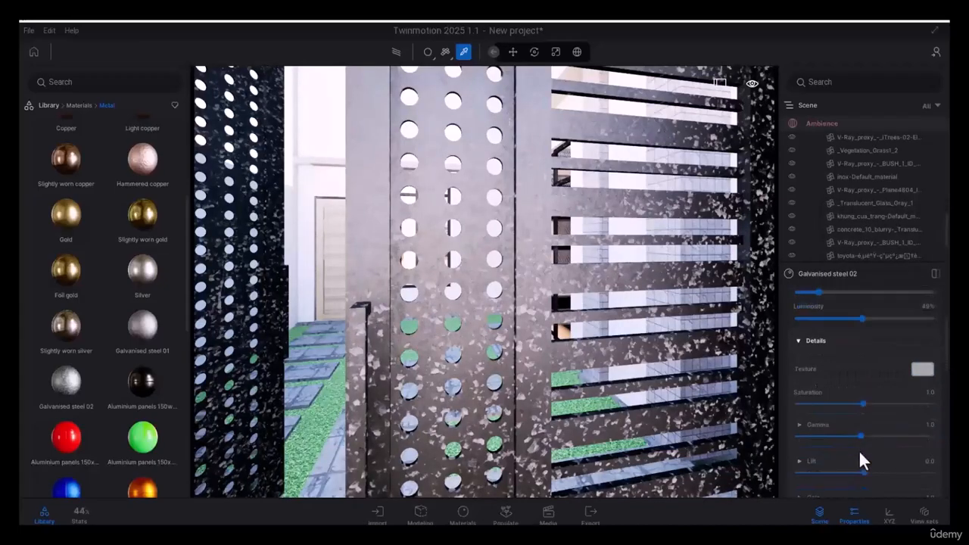
pyautogui.scroll(-1, 849, 424)
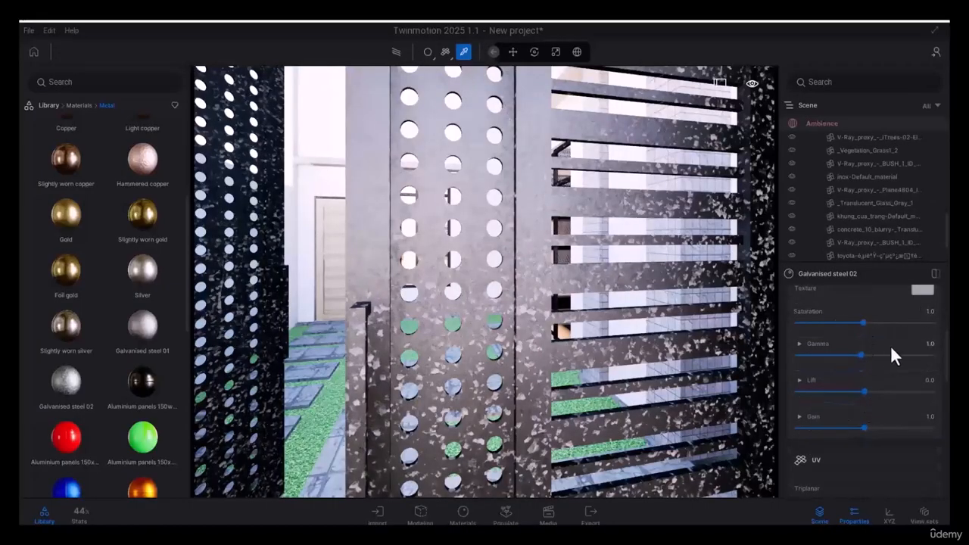
pyautogui.scroll(-2, 866, 382)
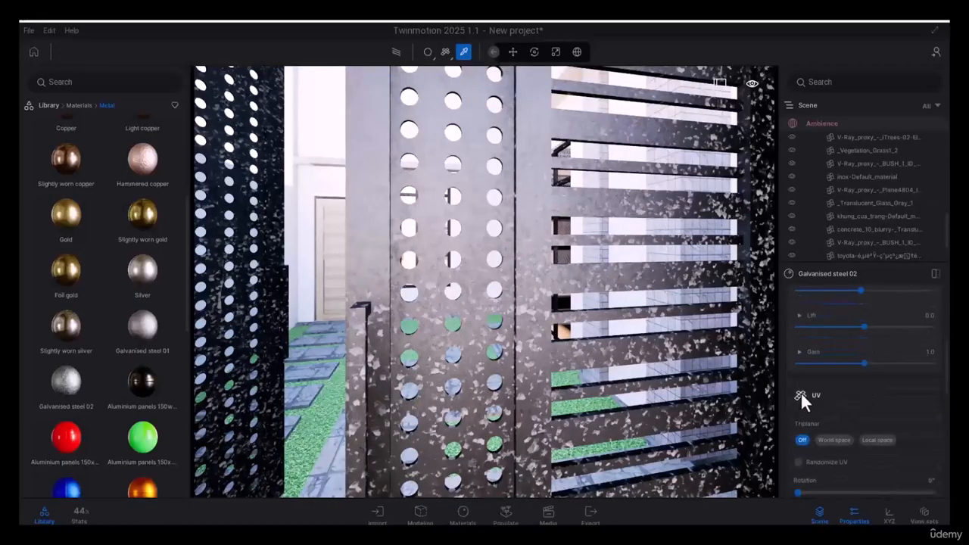
pyautogui.scroll(-2, 848, 439)
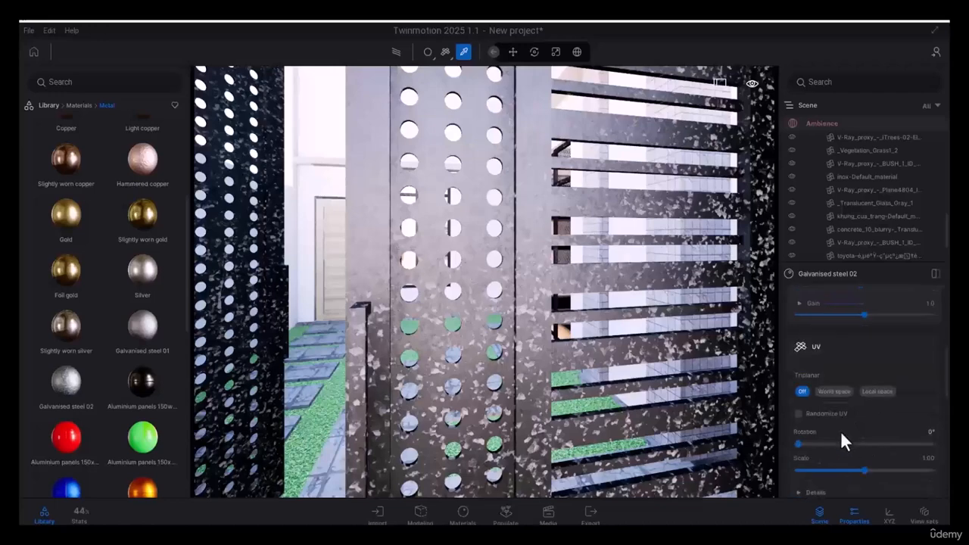
pyautogui.click(841, 392)
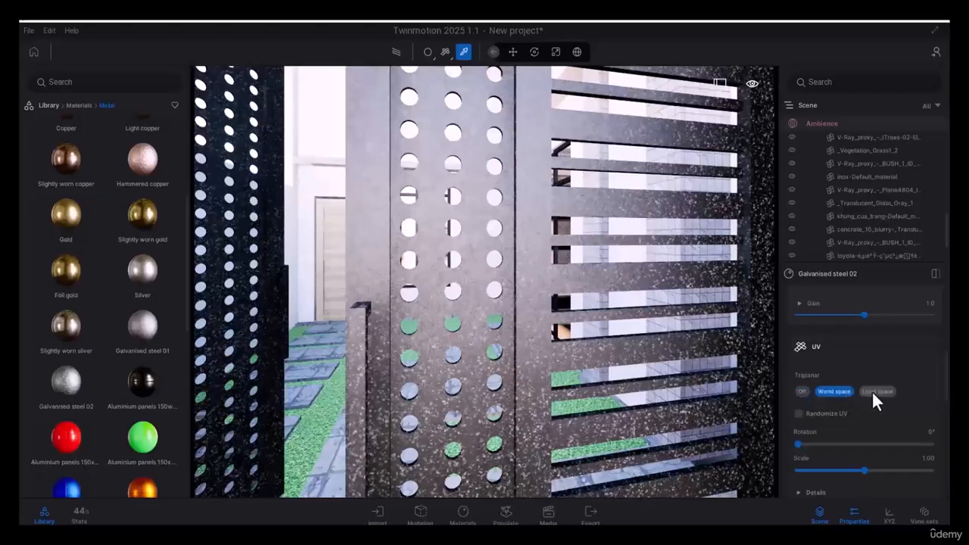
pyautogui.click(870, 391)
pyautogui.click(834, 390)
pyautogui.scroll(5, 757, 425)
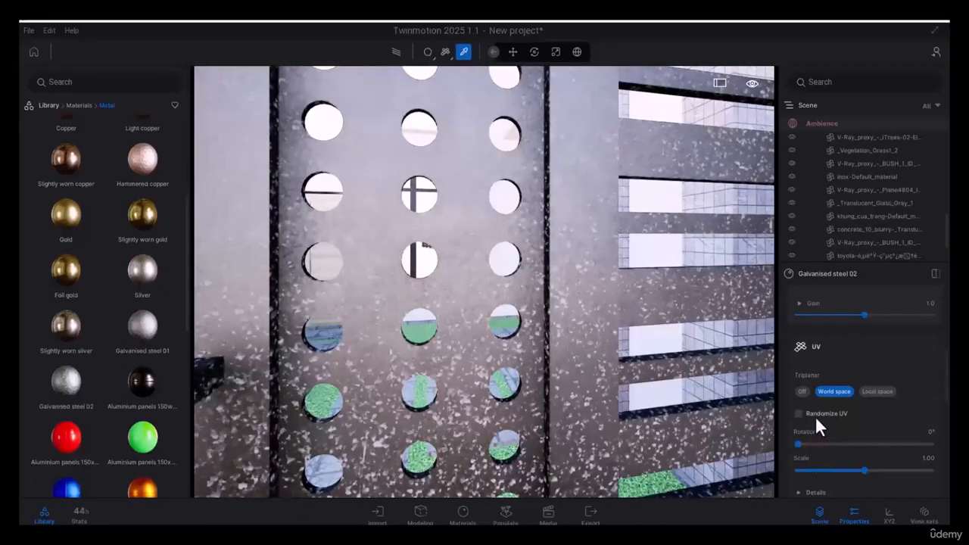
pyautogui.scroll(-5, 508, 317)
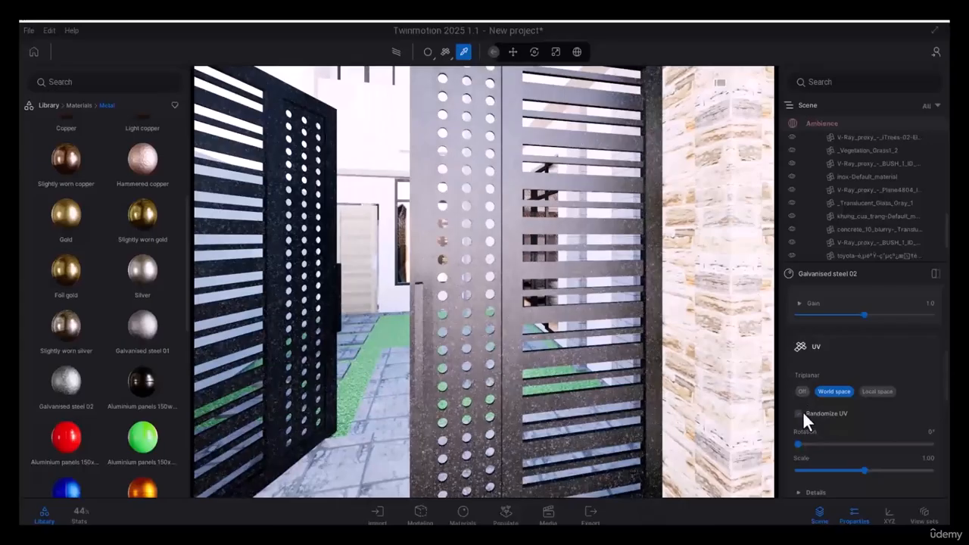
# Reduce the UV scale of the gate's Galvanised steel 02 texture to 0.89
pyautogui.scroll(2, 556, 378)
pyautogui.scroll(3, 556, 379)
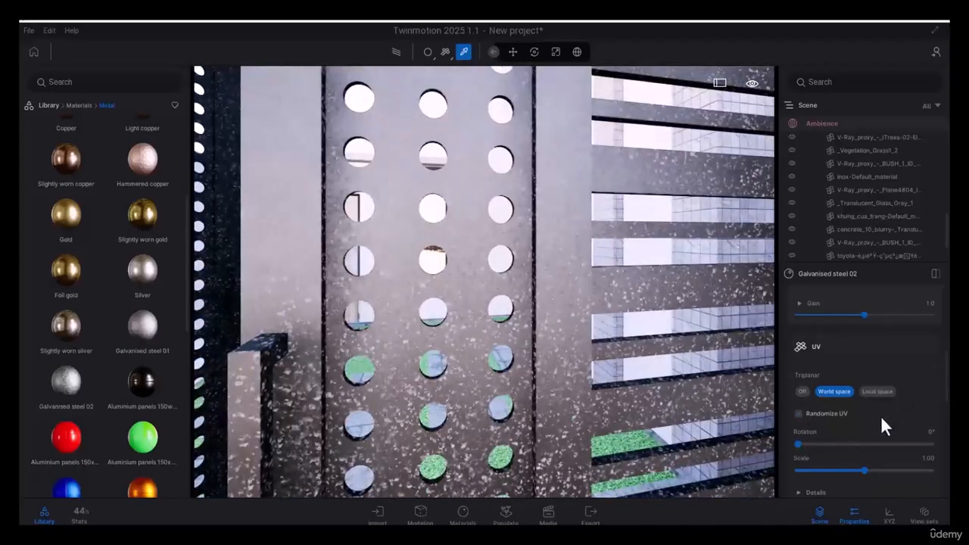
pyautogui.scroll(-1, 880, 427)
pyautogui.moveTo(862, 437); pyautogui.dragTo(856, 440)
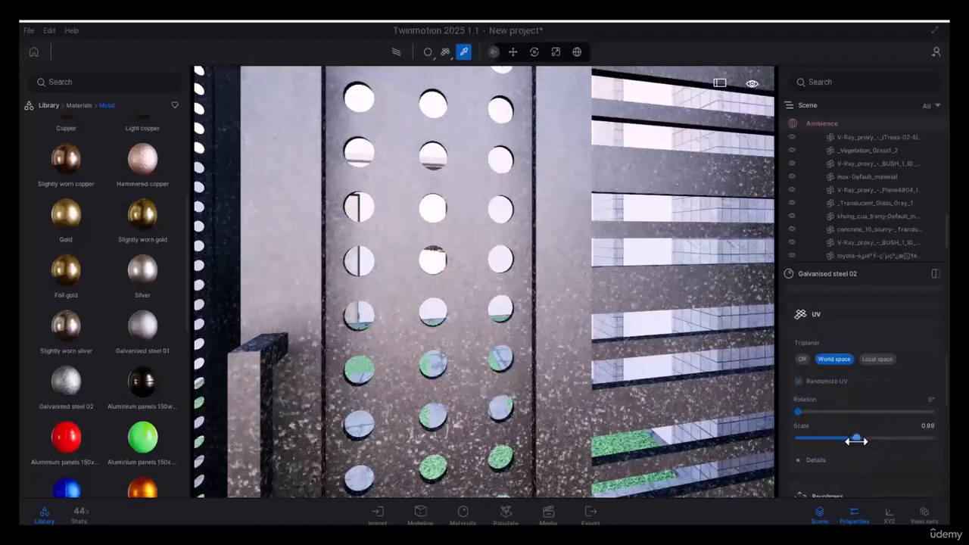
# Rotate the UV of the gate's Galvanised steel 02 texture to 39° and reduce its scale to 0.65
pyautogui.moveTo(798, 411); pyautogui.dragTo(811, 412)
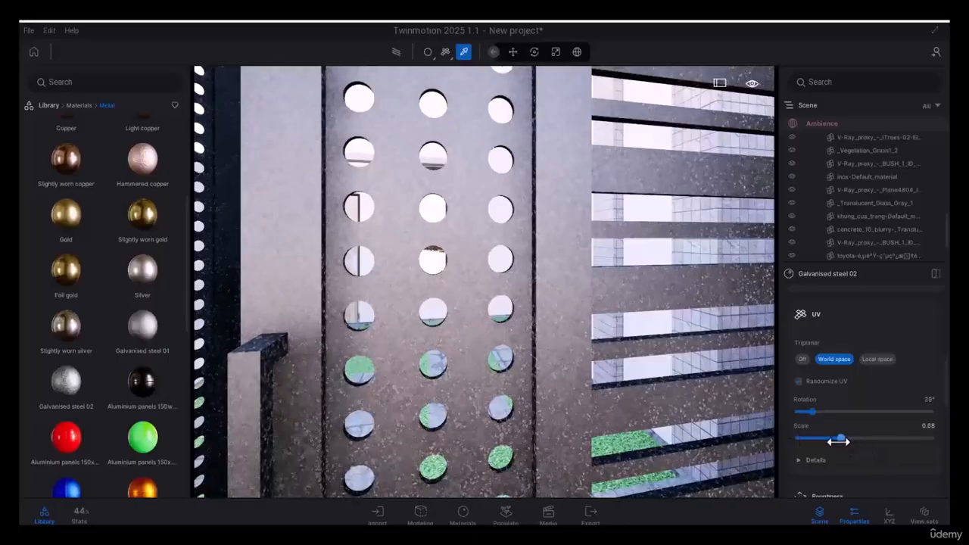
pyautogui.moveTo(857, 438); pyautogui.dragTo(838, 439)
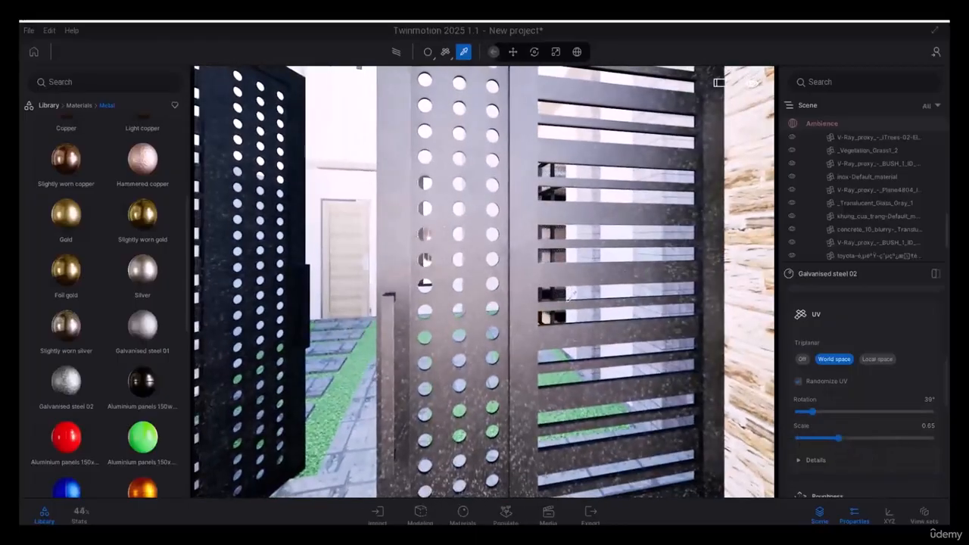
# Expand the UV details of the gate's steel and set Stretch on X to 1.10
pyautogui.scroll(-1, 893, 442)
pyautogui.click(804, 429)
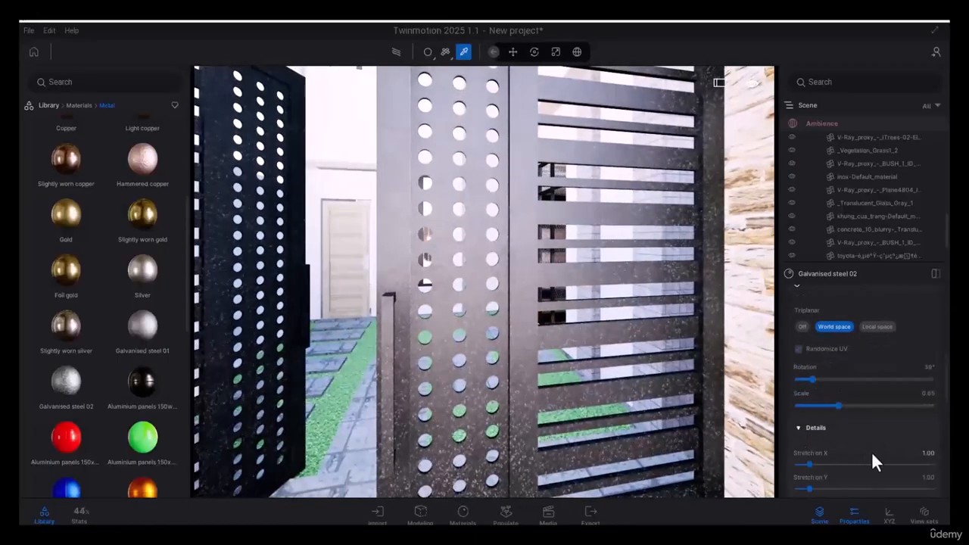
pyautogui.scroll(-1, 881, 450)
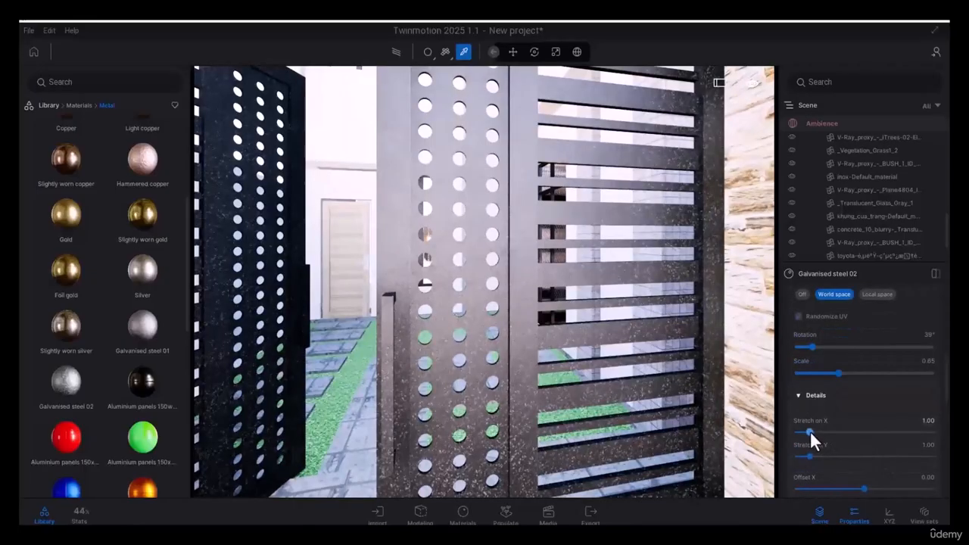
pyautogui.moveTo(809, 431); pyautogui.dragTo(810, 435)
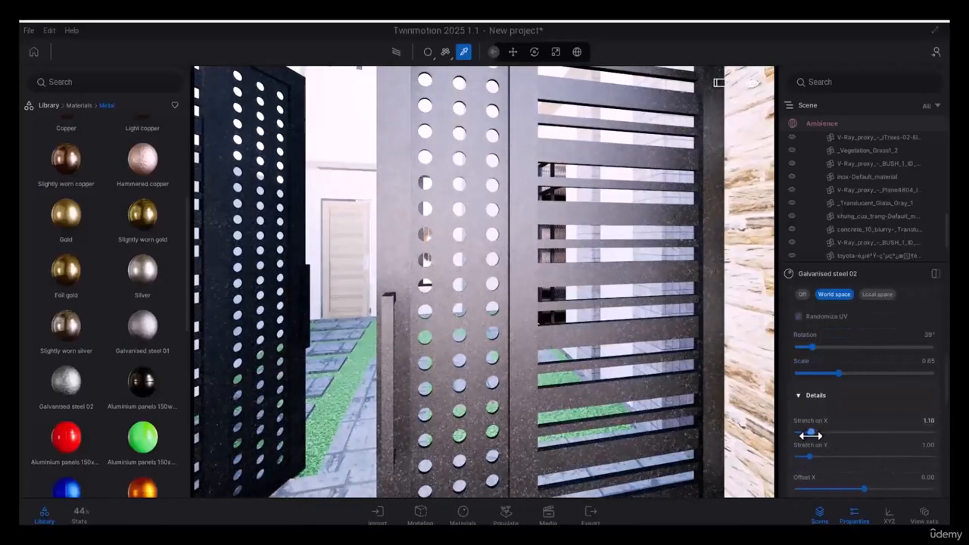
# Try roughness intensities of 100%, 30% and 23% on the gate's steel, and return the roughness to 50%
pyautogui.scroll(-3, 859, 442)
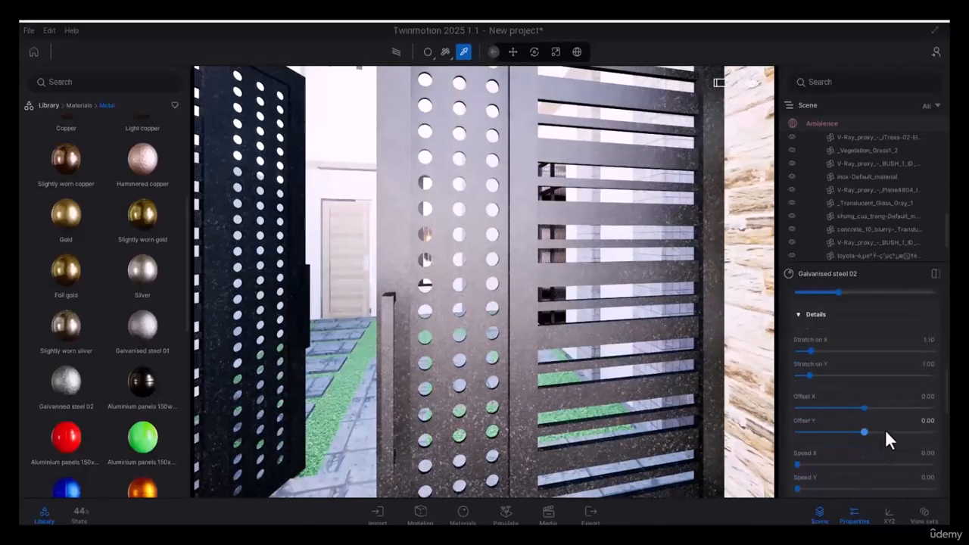
pyautogui.scroll(-2, 885, 429)
pyautogui.scroll(-3, 887, 434)
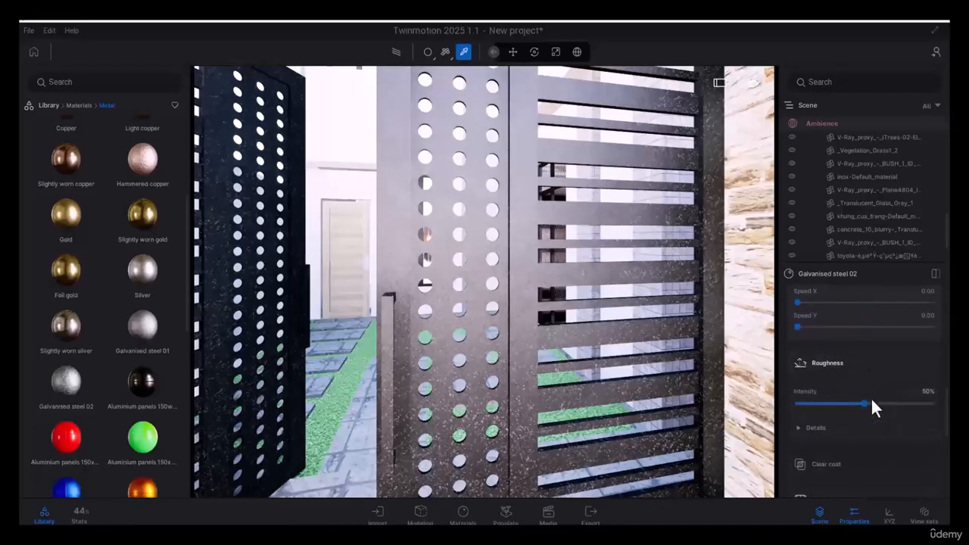
pyautogui.moveTo(863, 405); pyautogui.dragTo(930, 406)
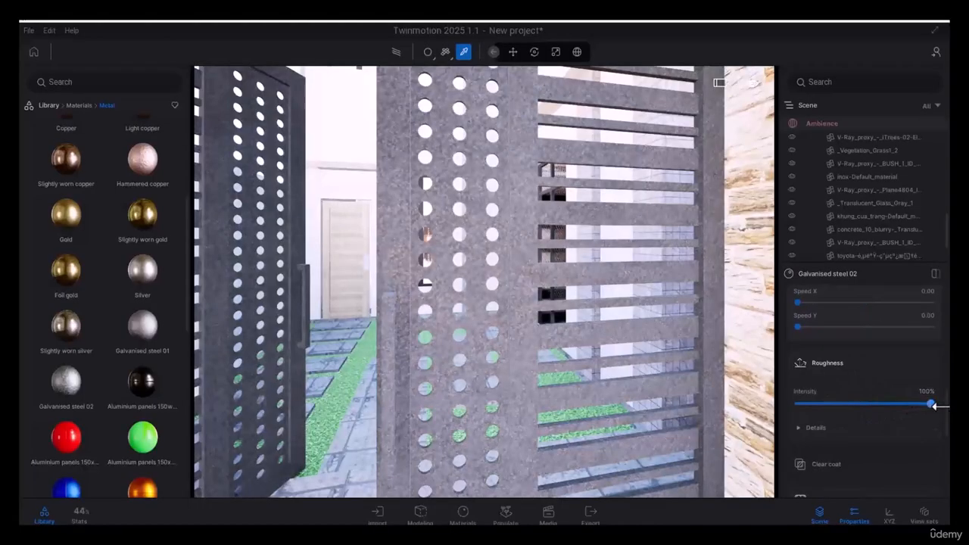
pyautogui.moveTo(930, 405); pyautogui.dragTo(838, 406)
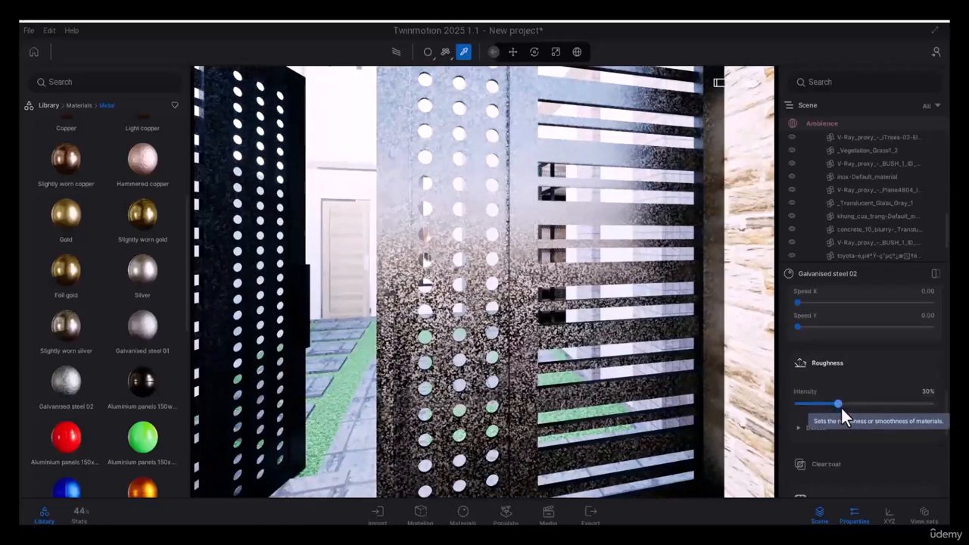
pyautogui.moveTo(838, 405); pyautogui.dragTo(827, 404)
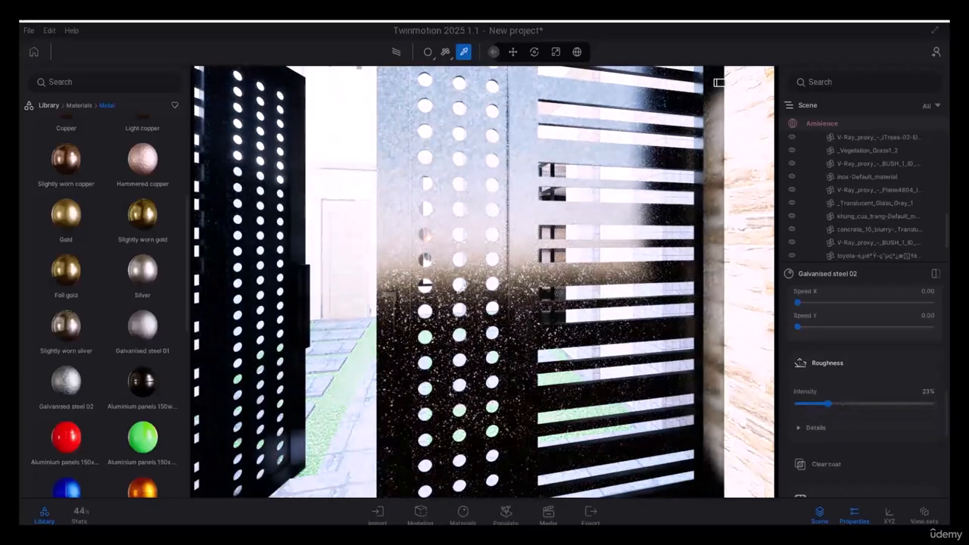
pyautogui.scroll(5, 520, 314)
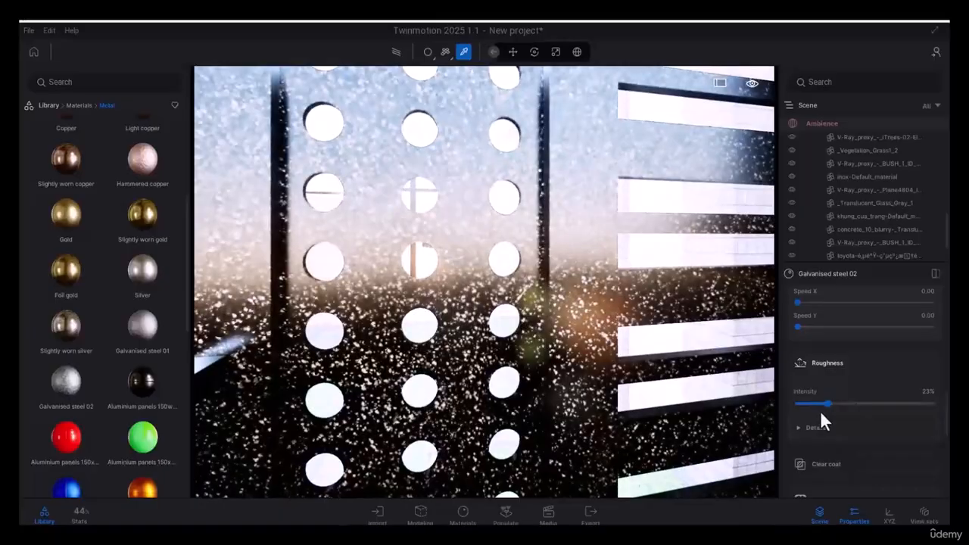
pyautogui.moveTo(829, 404); pyautogui.dragTo(863, 405)
pyautogui.scroll(-5, 543, 318)
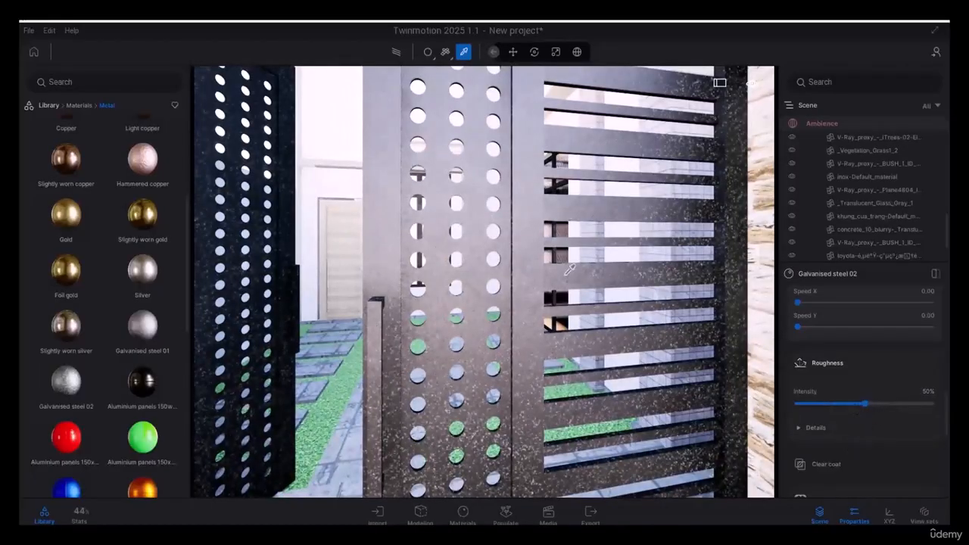
# Examine the gate's finish up close and from a distance, and expand the Roughness details to inspect their texture
pyautogui.scroll(1, 554, 260)
pyautogui.scroll(3, 554, 260)
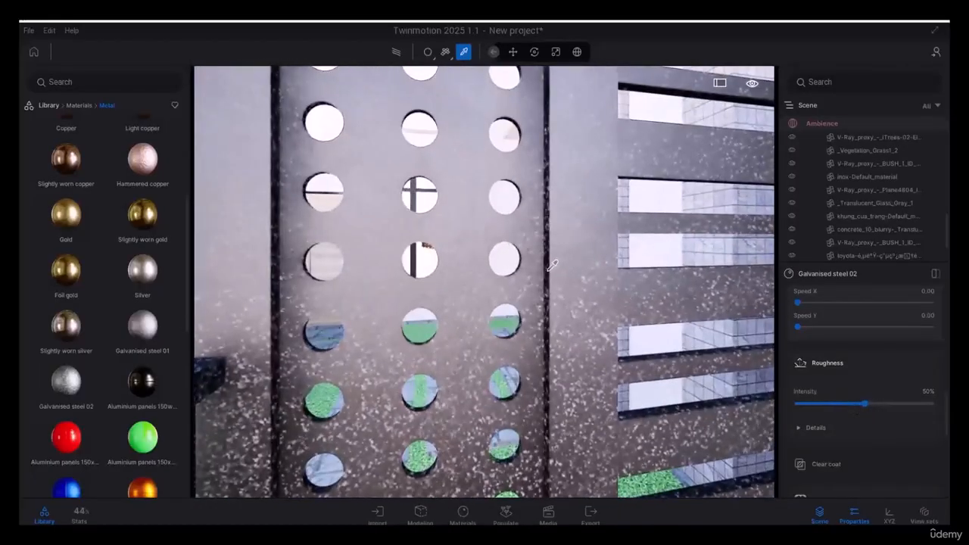
pyautogui.scroll(-4, 541, 277)
pyautogui.scroll(-3, 541, 277)
pyautogui.moveTo(541, 277); pyautogui.dragTo(534, 331, button='right')
pyautogui.scroll(-1, 821, 395)
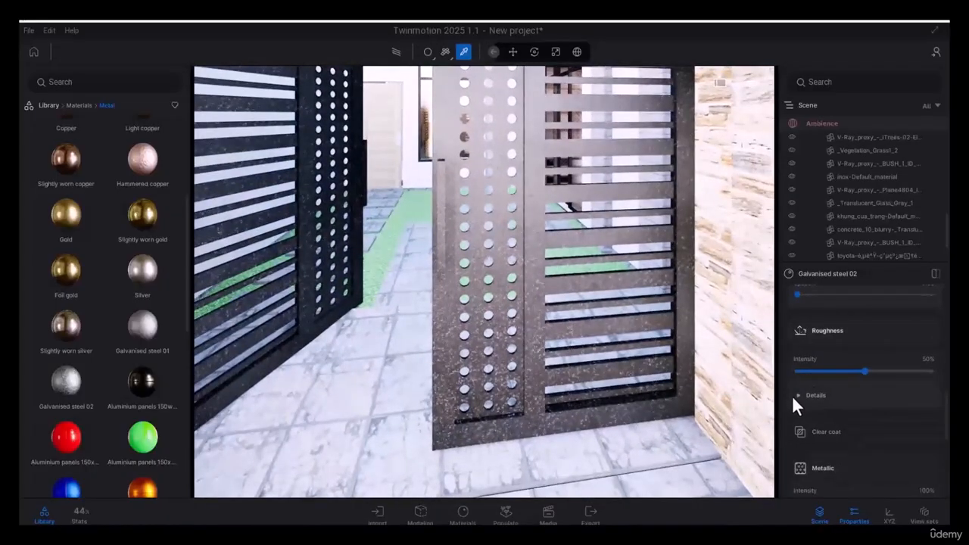
pyautogui.click(798, 396)
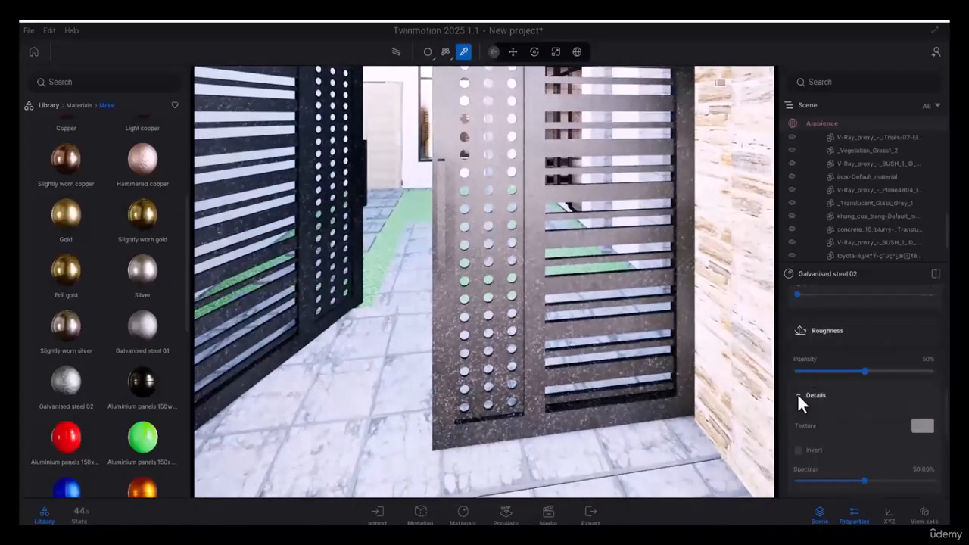
pyautogui.click(918, 426)
pyautogui.scroll(-2, 908, 424)
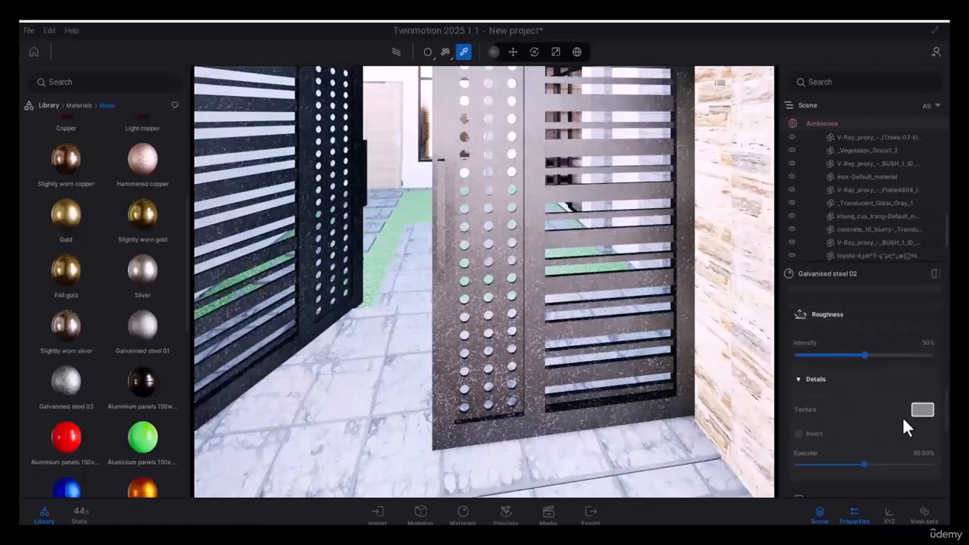
# Expand the Clear coat settings of Galvanised steel 02 and enable the clear coat
pyautogui.scroll(-5, 850, 401)
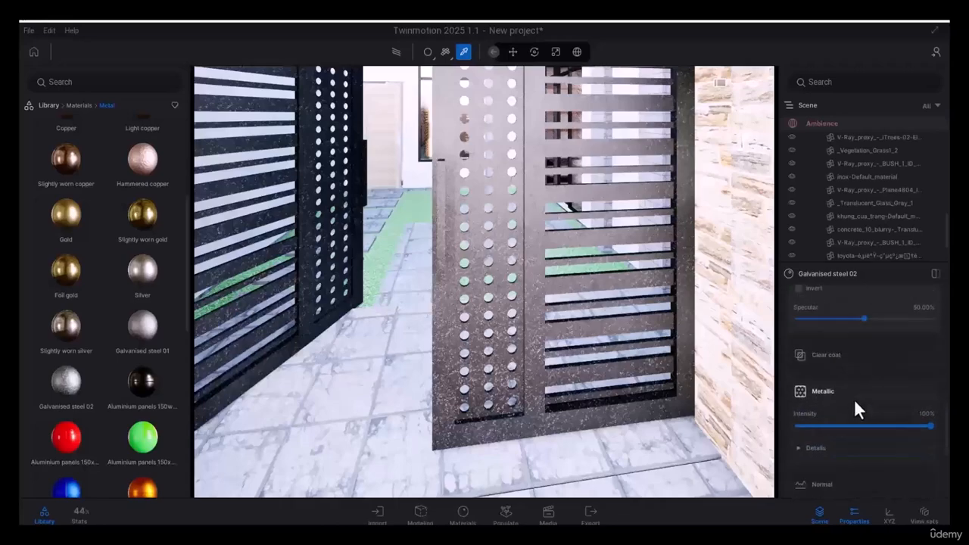
pyautogui.click(843, 356)
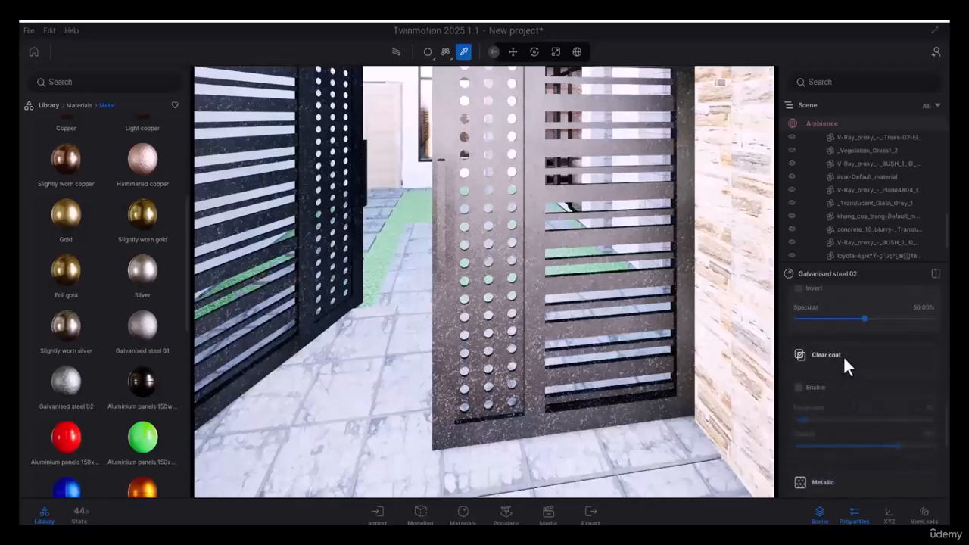
pyautogui.click(820, 387)
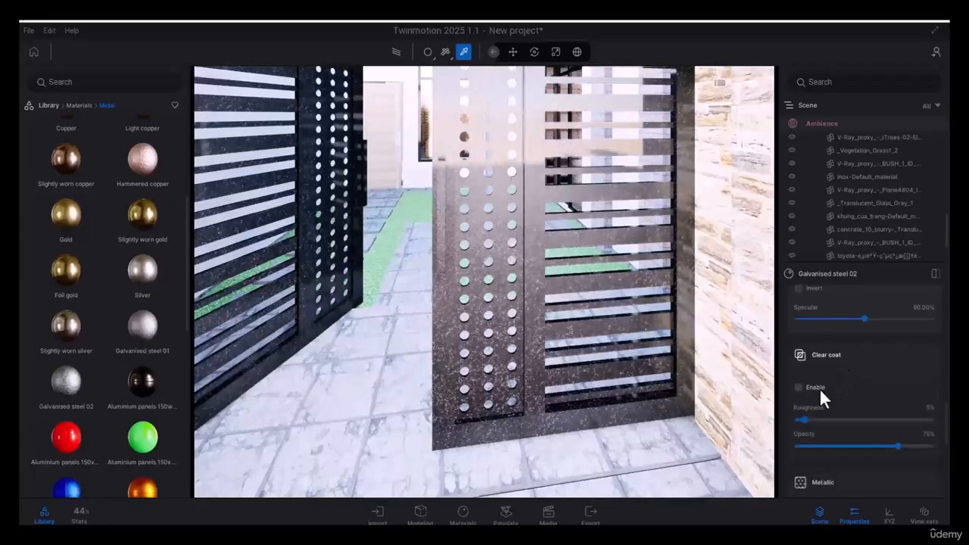
# Set the clear coat on the gate's steel to 48% roughness and 82% opacity
pyautogui.scroll(6, 550, 400)
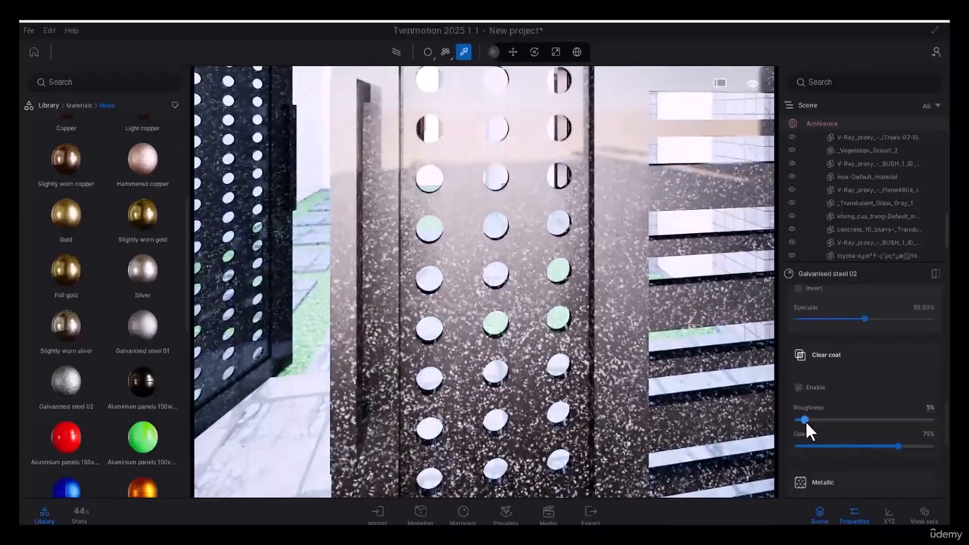
pyautogui.moveTo(805, 421); pyautogui.dragTo(841, 433)
pyautogui.moveTo(898, 446)
pyautogui.mouseDown()
pyautogui.moveTo(820, 448)
pyautogui.moveTo(904, 452)
pyautogui.mouseUp()
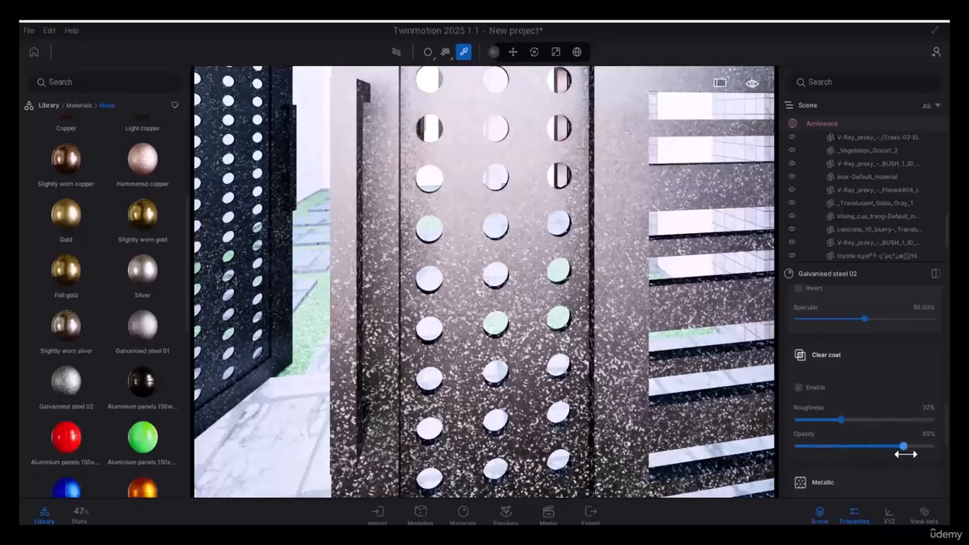
pyautogui.moveTo(843, 419); pyautogui.dragTo(867, 429)
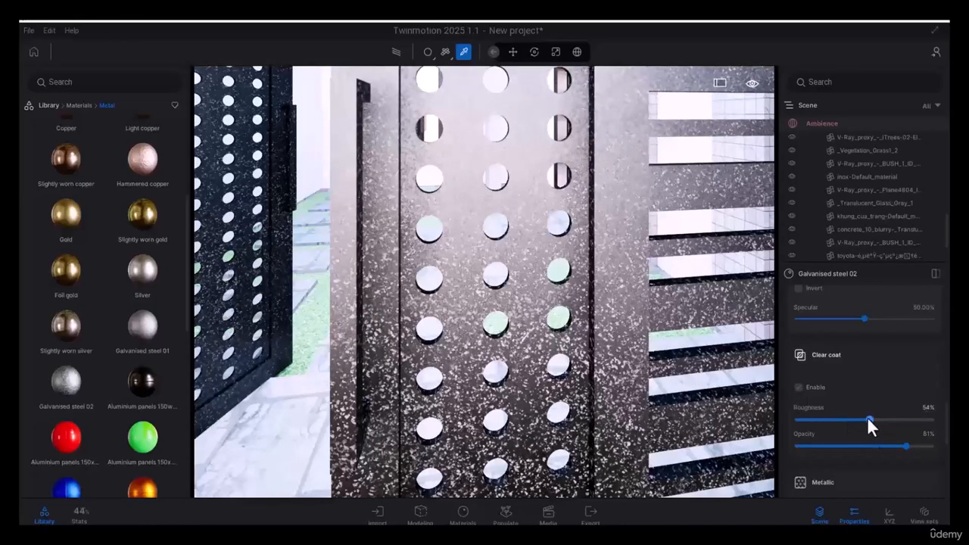
pyautogui.moveTo(868, 426)
pyautogui.mouseDown()
pyautogui.moveTo(908, 422)
pyautogui.moveTo(776, 420)
pyautogui.moveTo(861, 420)
pyautogui.mouseUp()
pyautogui.moveTo(906, 445)
pyautogui.mouseDown()
pyautogui.moveTo(824, 444)
pyautogui.moveTo(900, 449)
pyautogui.mouseUp()
# Test the Metallic intensity slider on the gate's steel and leave the intensity at 100%
pyautogui.scroll(-2, 854, 402)
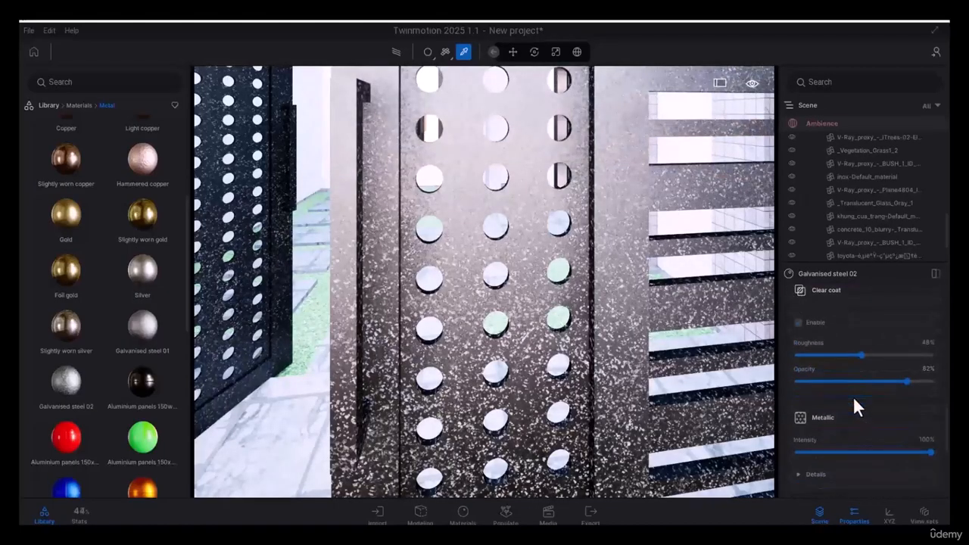
pyautogui.scroll(-1, 853, 402)
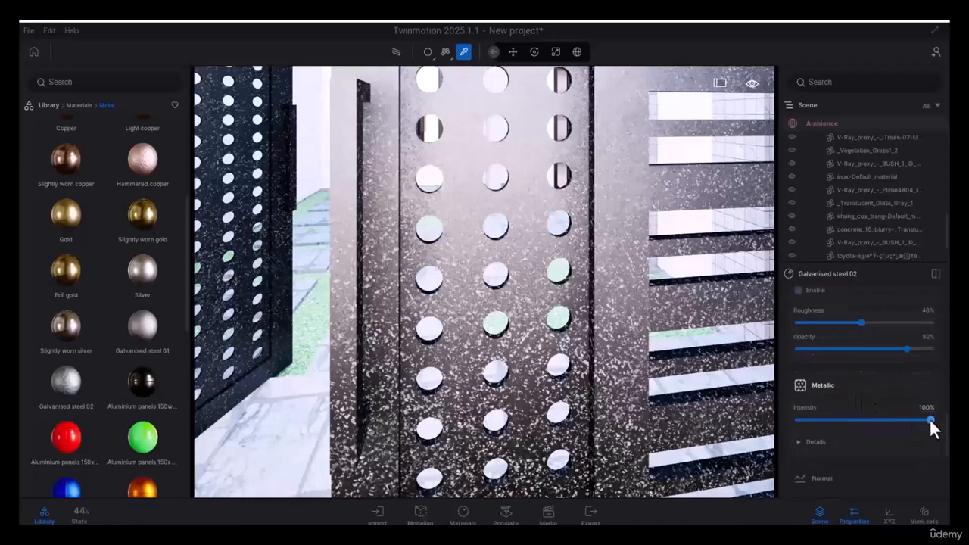
pyautogui.moveTo(927, 418); pyautogui.dragTo(941, 439)
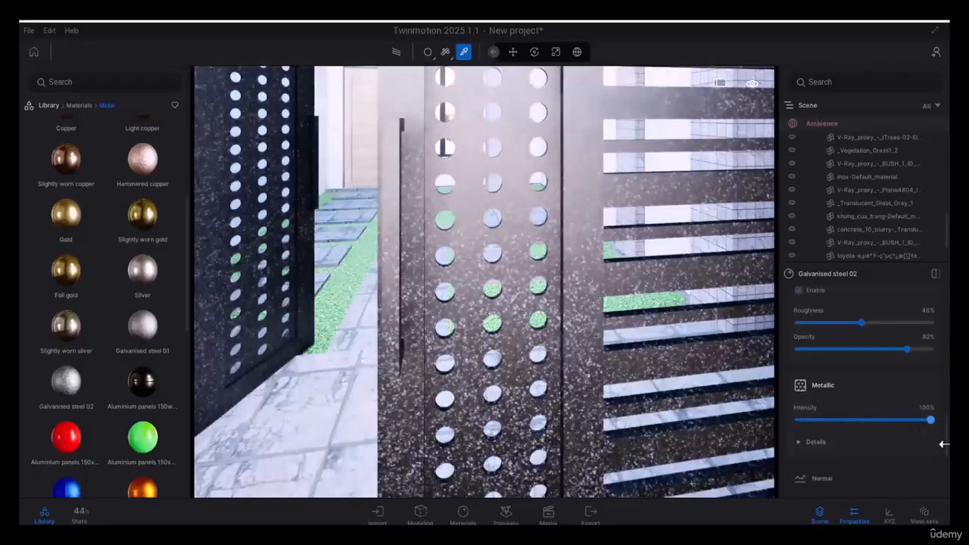
# Examine the clear-coated gate up close and expand the Metallic details to check the texture setting
pyautogui.scroll(5, 597, 275)
pyautogui.scroll(-5, 597, 275)
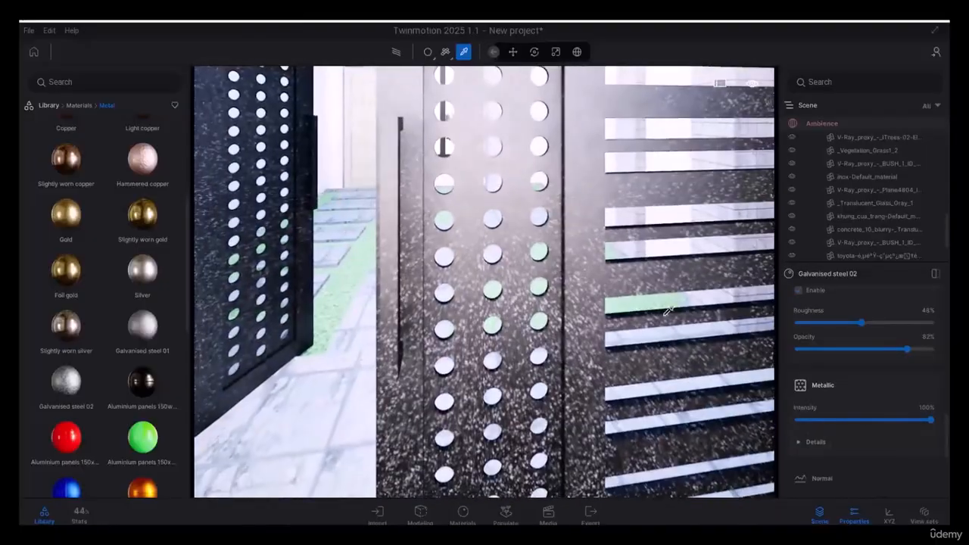
pyautogui.scroll(-1, 879, 444)
pyautogui.click(830, 398)
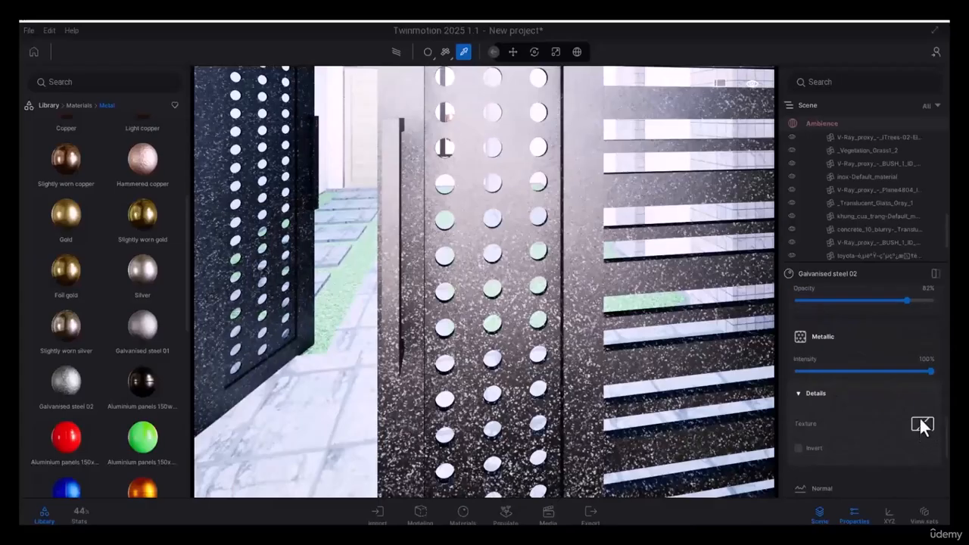
# Expand the Normal settings of Galvanised steel 02 and try an intensity of 8% on the gate
pyautogui.scroll(-2, 873, 418)
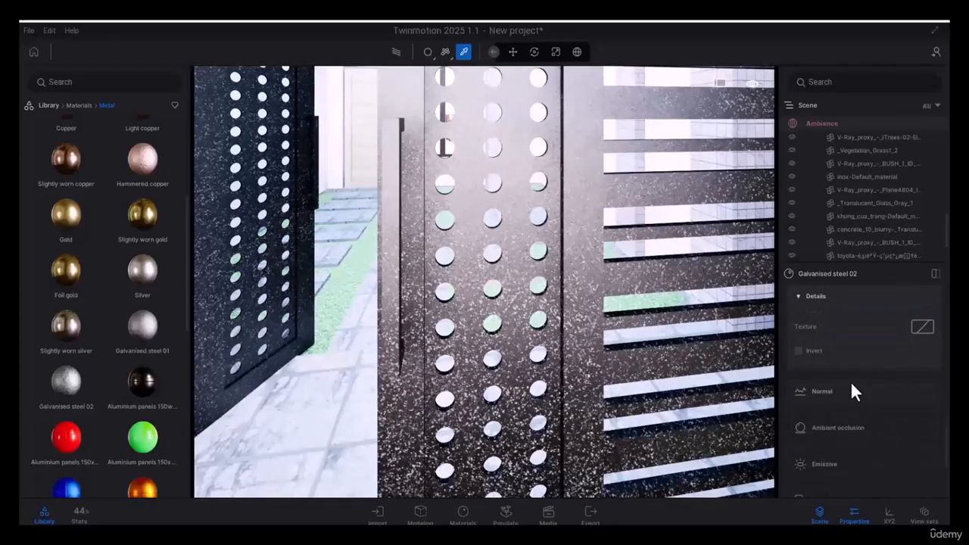
pyautogui.scroll(-2, 851, 386)
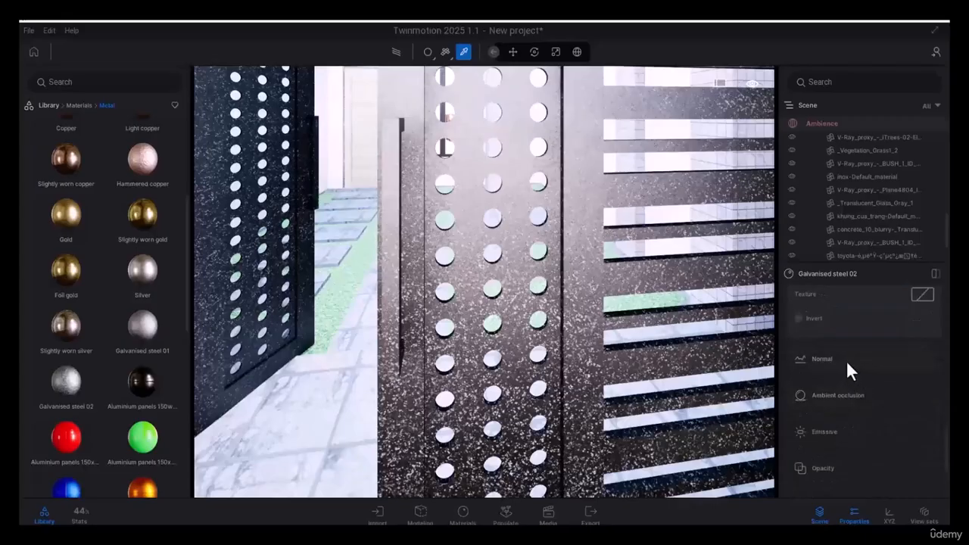
pyautogui.click(846, 359)
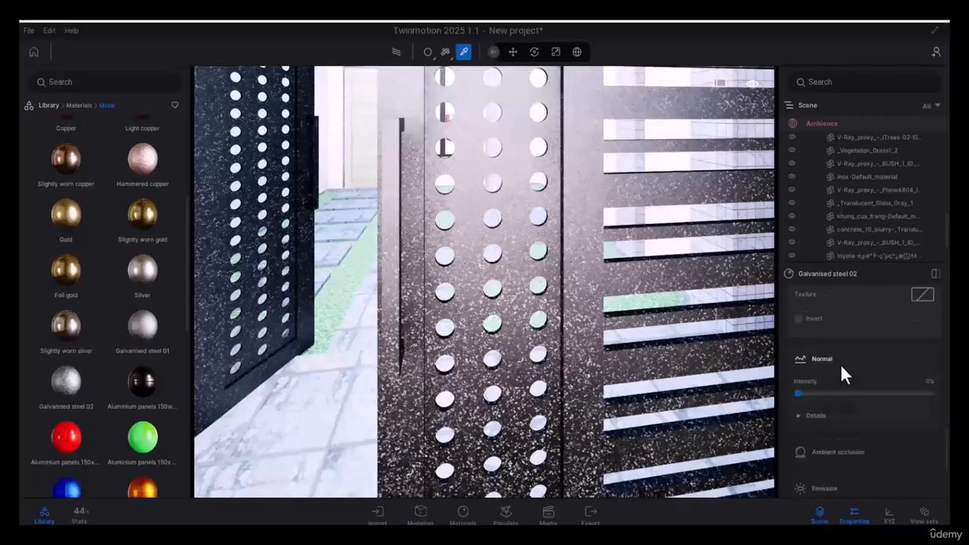
pyautogui.moveTo(799, 391)
pyautogui.mouseDown()
pyautogui.moveTo(863, 402)
pyautogui.moveTo(808, 395)
pyautogui.mouseUp()
pyautogui.scroll(5, 605, 326)
# Expand the Normal details and examine the embedded normal map texture
pyautogui.click(808, 414)
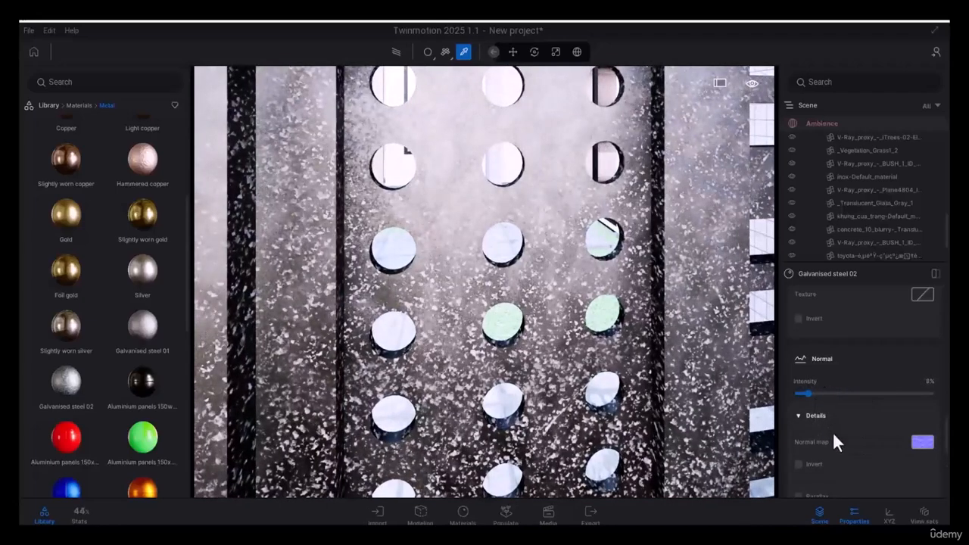
pyautogui.click(924, 447)
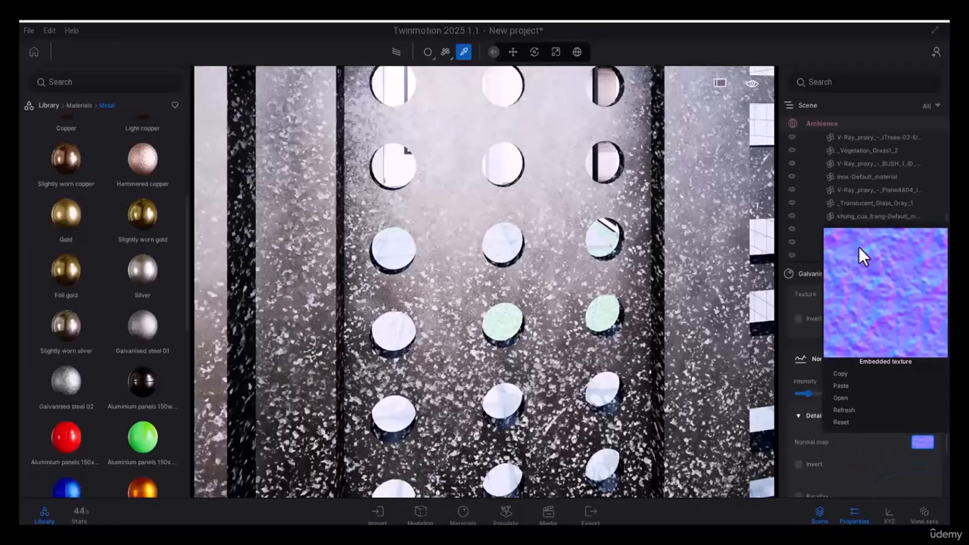
pyautogui.click(796, 382)
# Return the Normal intensity of the gate's steel to 0%
pyautogui.moveTo(806, 395); pyautogui.dragTo(796, 398)
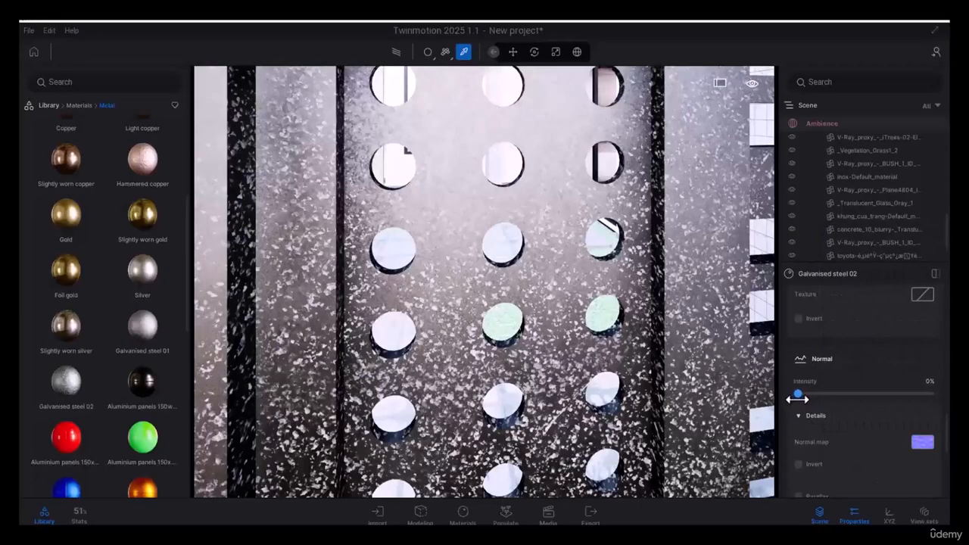
pyautogui.scroll(-3, 510, 327)
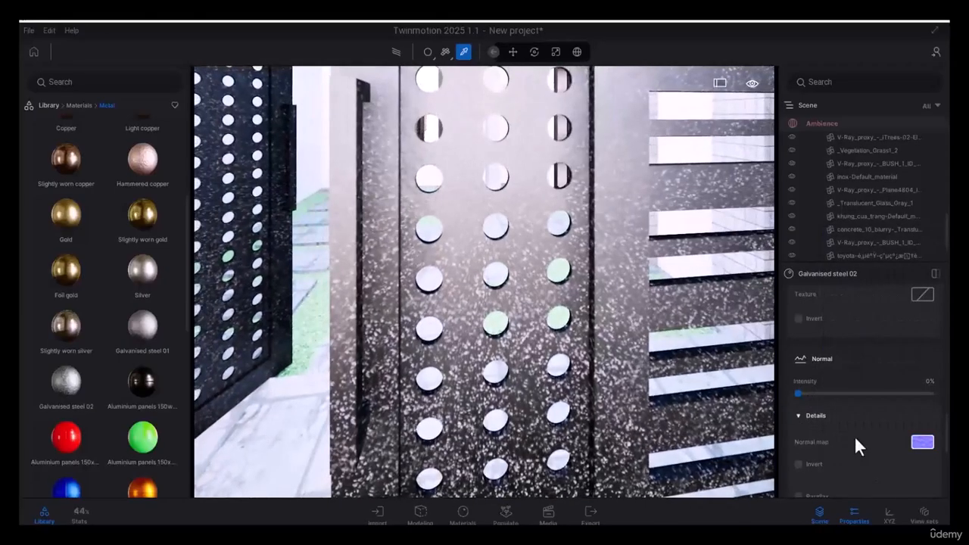
pyautogui.scroll(-2, 854, 437)
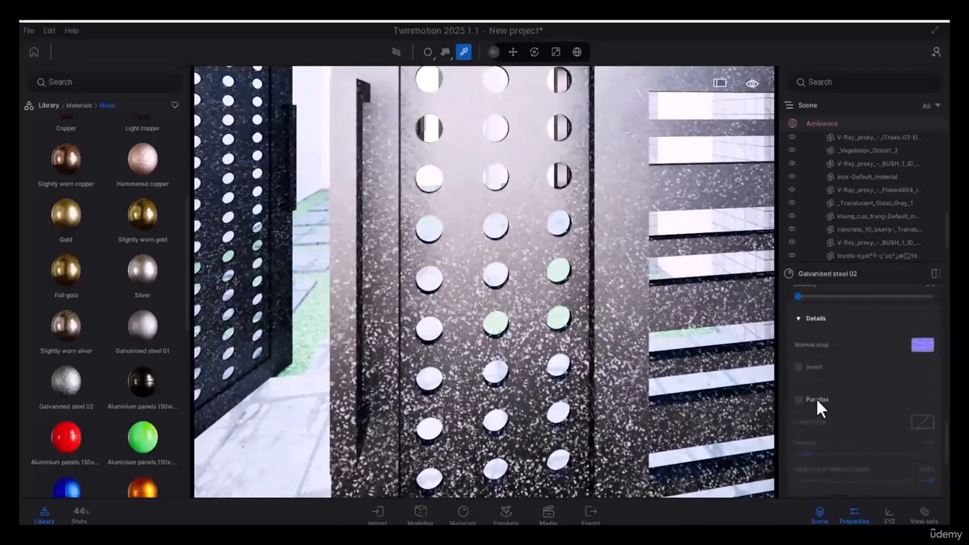
# Enable Parallax for Galvanised steel 02 with intensity 0.28 and a height map reference plane of 71%
pyautogui.click(815, 399)
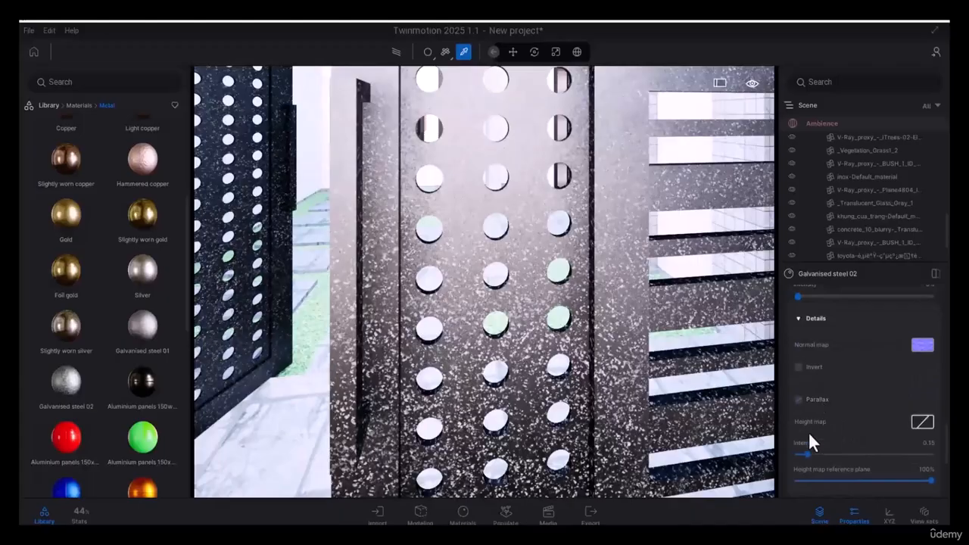
pyautogui.moveTo(806, 454); pyautogui.dragTo(832, 454)
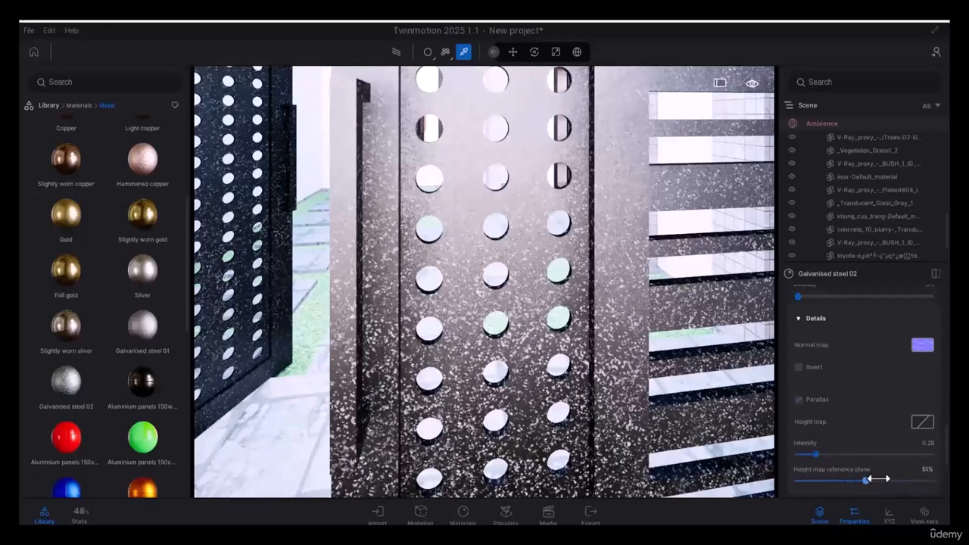
pyautogui.scroll(-4, 867, 434)
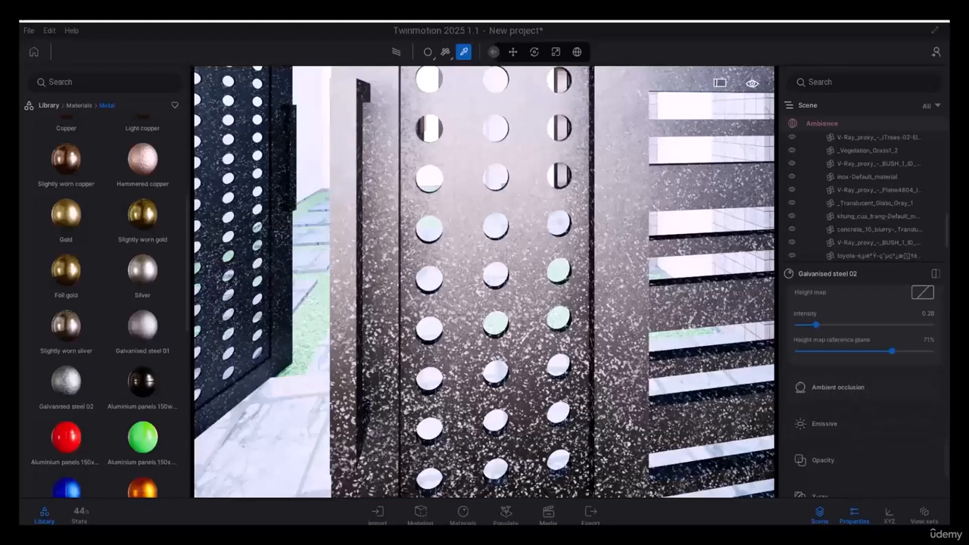
# Expand the Emissive settings of Galvanised steel 02 and try an intensity of about 11313.9 nit on the gate
pyautogui.click(861, 422)
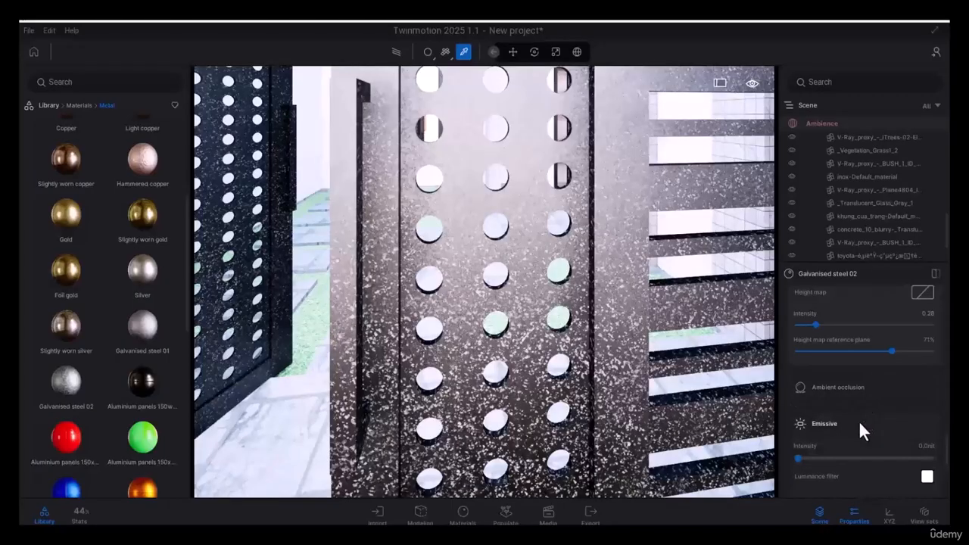
pyautogui.scroll(-1, 861, 420)
pyautogui.moveTo(796, 394)
pyautogui.mouseDown()
pyautogui.moveTo(823, 395)
pyautogui.moveTo(811, 400)
pyautogui.mouseUp()
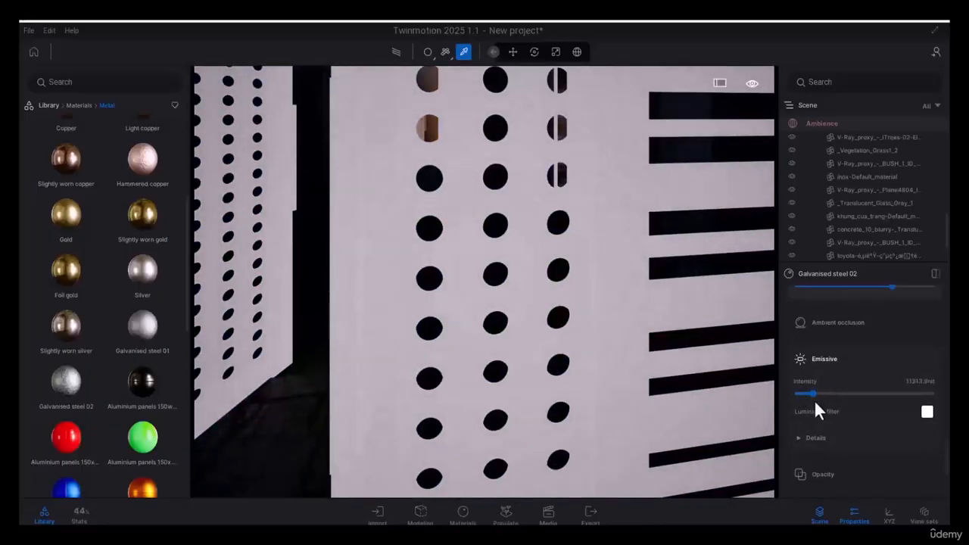
# Check the Emissive luminance filter colour without changing it and examine the texture, colour temperature, saturation and gamma details
pyautogui.click(926, 412)
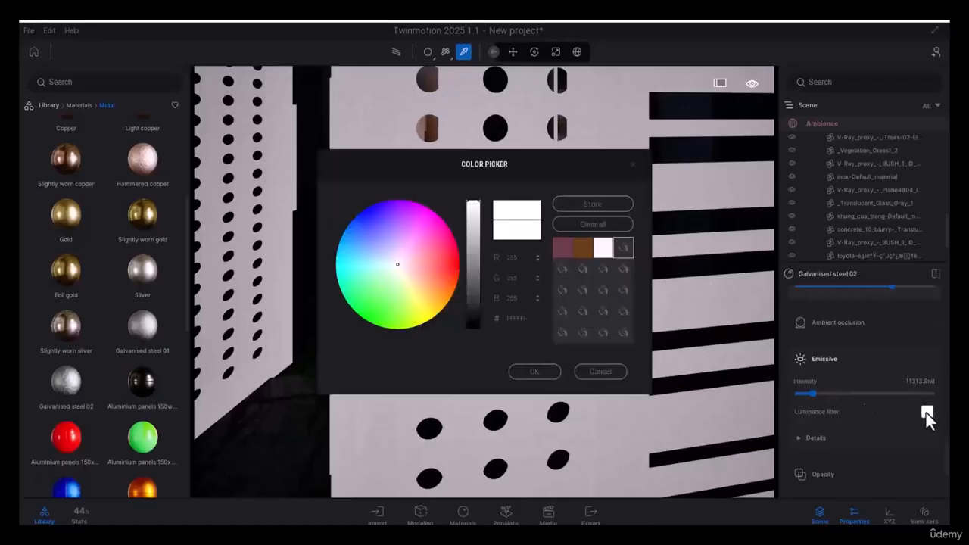
pyautogui.click(600, 372)
pyautogui.click(808, 439)
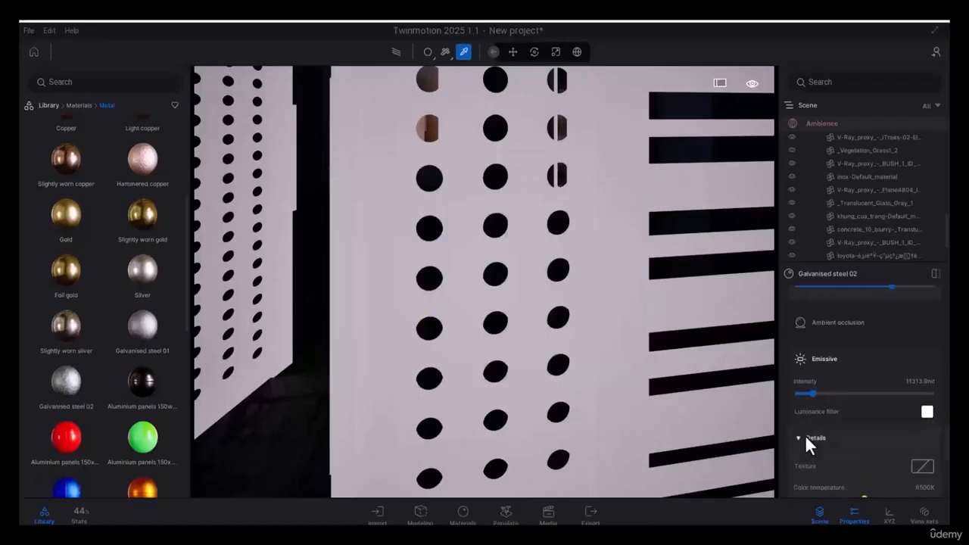
pyautogui.scroll(-2, 859, 419)
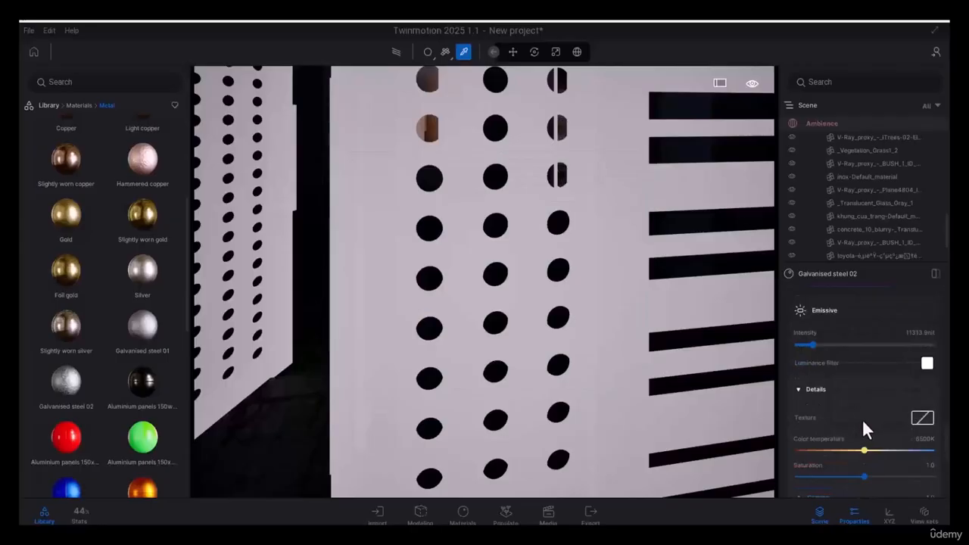
pyautogui.scroll(-2, 862, 414)
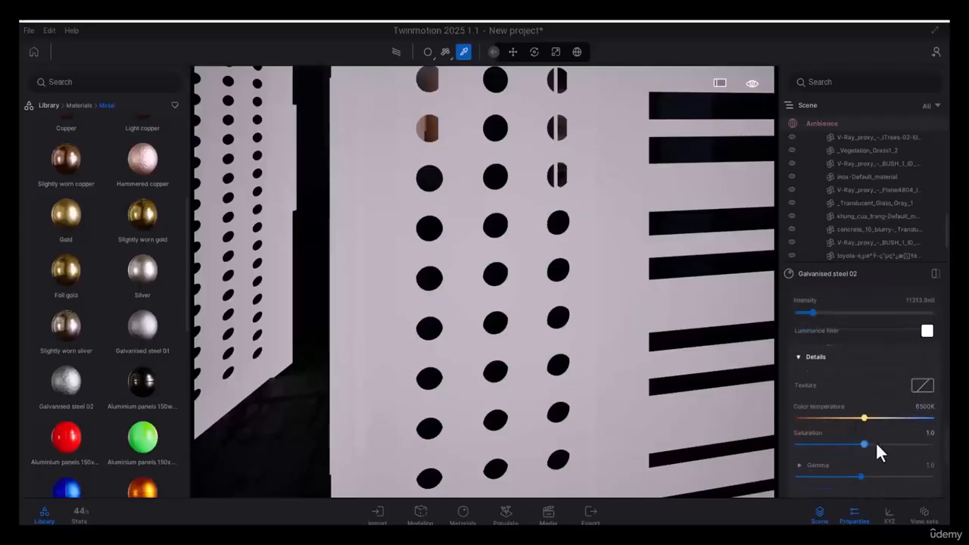
pyautogui.scroll(3, 840, 344)
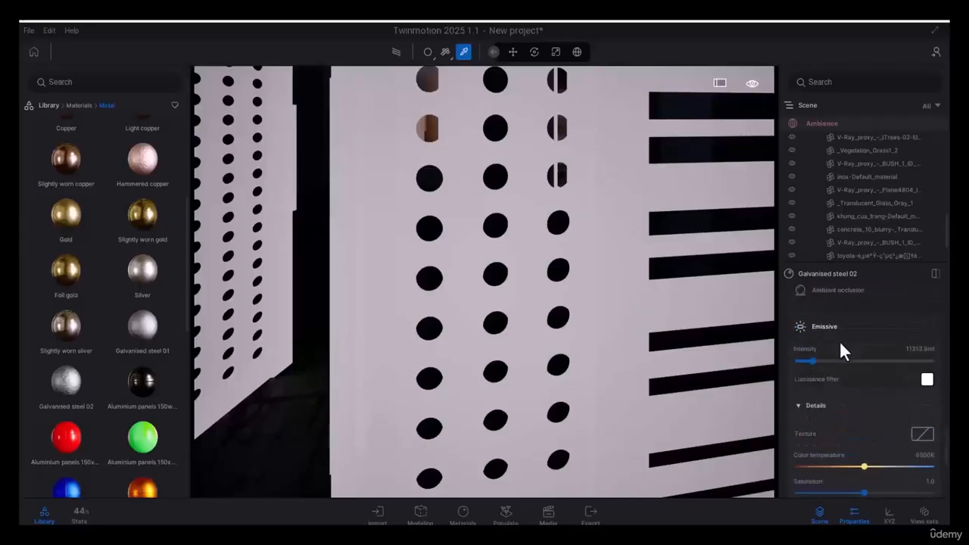
# Return the Emissive intensity of the gate's steel to 0 nit and collapse its details
pyautogui.moveTo(812, 357); pyautogui.dragTo(779, 356)
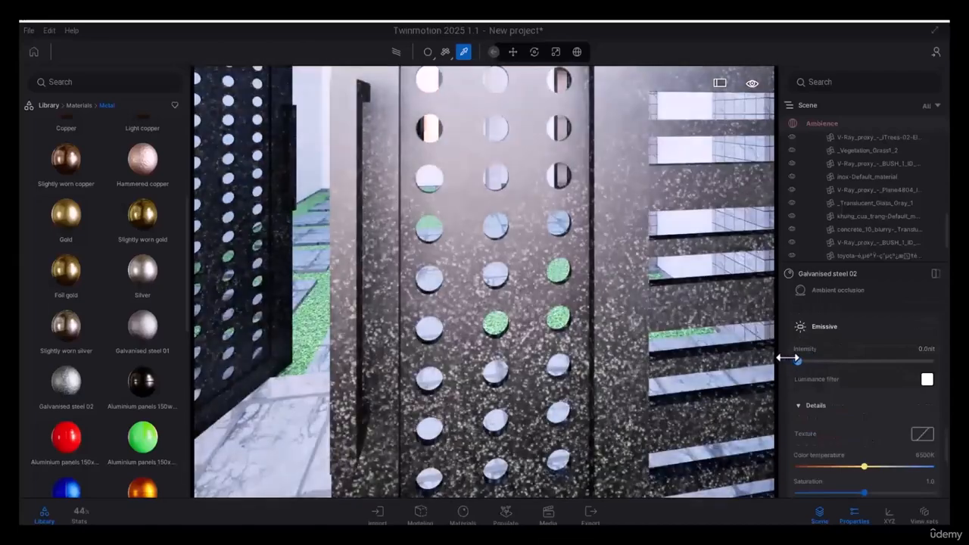
pyautogui.scroll(-3, 890, 417)
pyautogui.scroll(3, 840, 352)
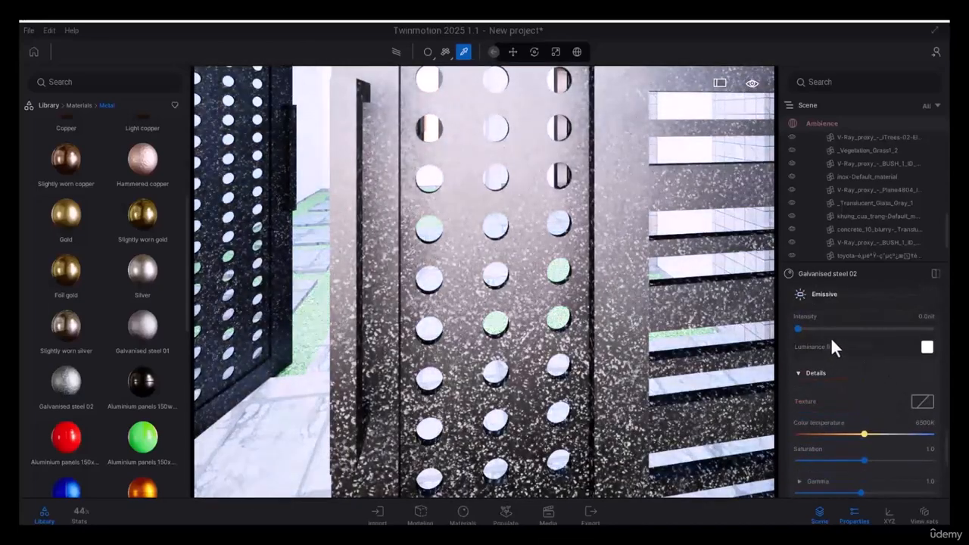
pyautogui.click(827, 369)
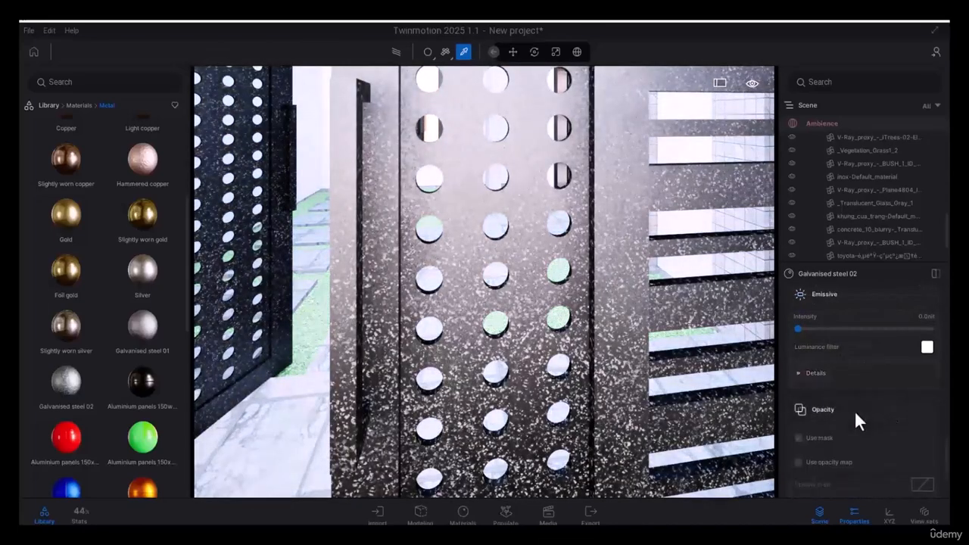
# Examine the Opacity, X-ray and Misc. settings of Galvanised steel 02, including the sound type
pyautogui.scroll(-2, 878, 430)
pyautogui.scroll(-2, 880, 432)
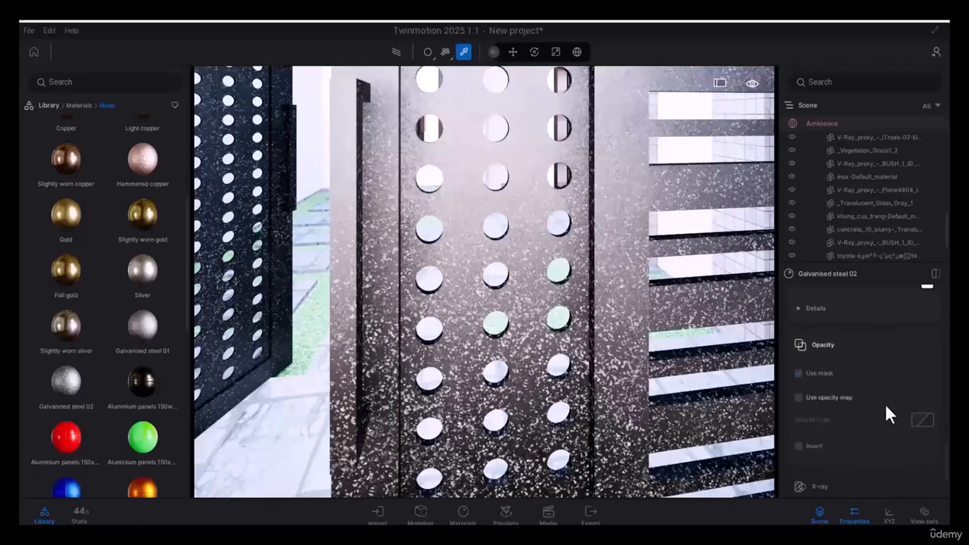
pyautogui.scroll(-8, 889, 414)
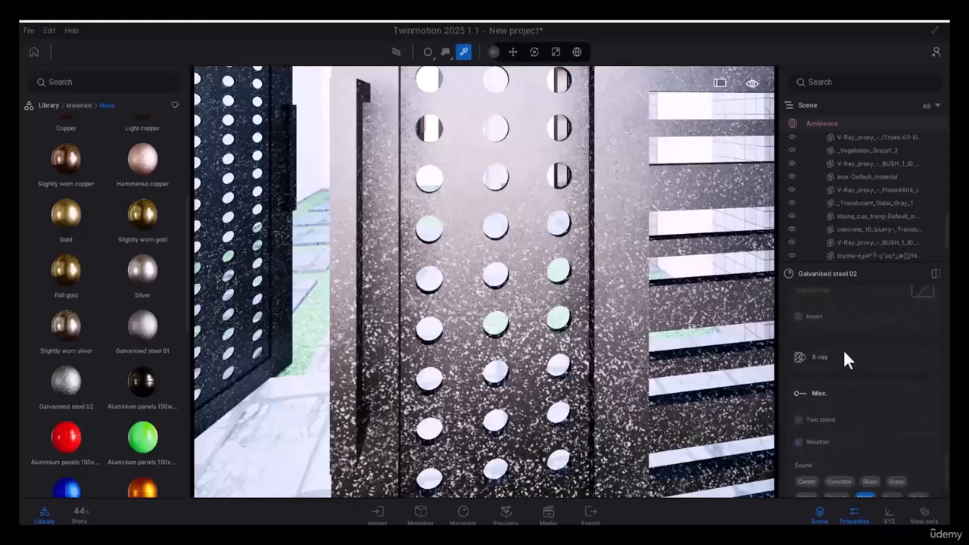
pyautogui.scroll(-3, 851, 446)
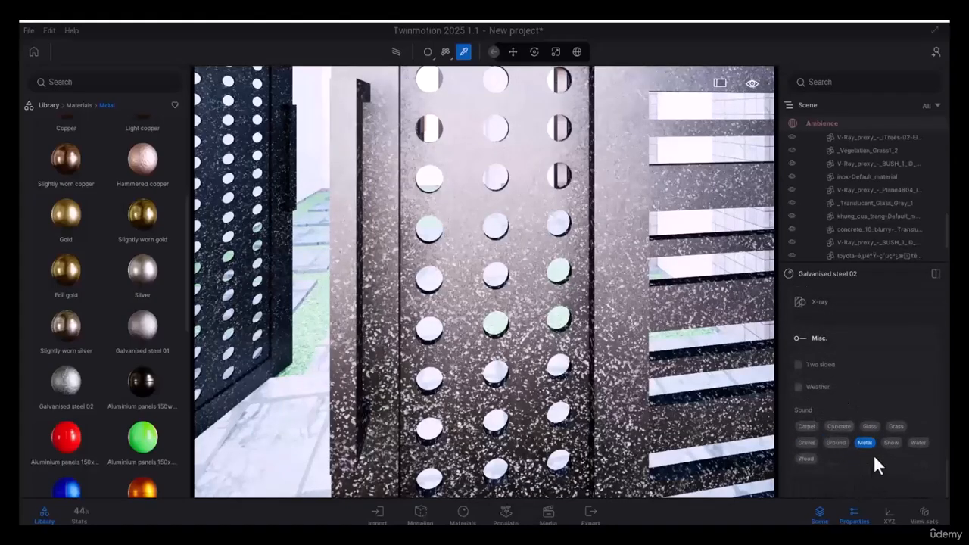
# Examine the steel finish on the gate and the courtyard window frame, and look over further metals in the library
pyautogui.scroll(-10, 557, 210)
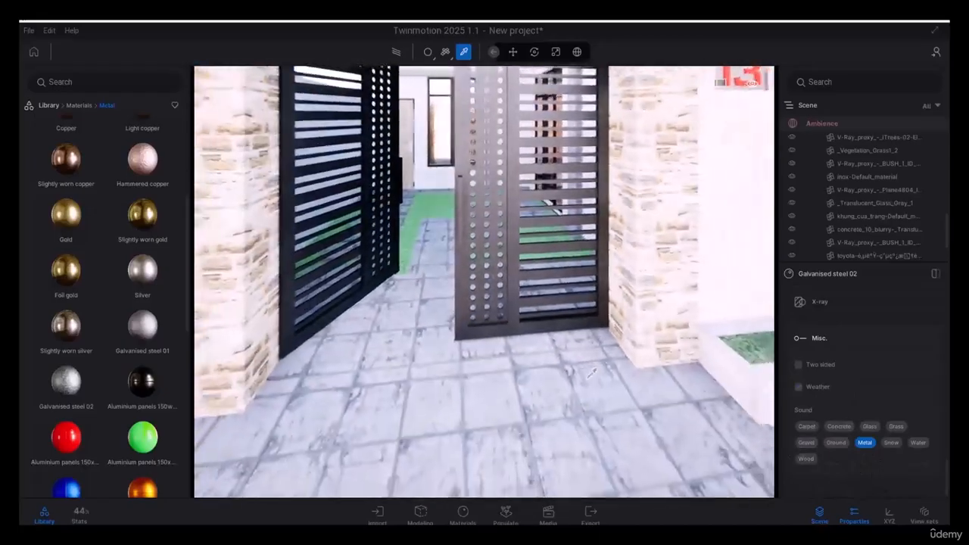
pyautogui.moveTo(557, 205); pyautogui.dragTo(629, 255, button='right')
pyautogui.scroll(6, 618, 245)
pyautogui.scroll(4, 618, 245)
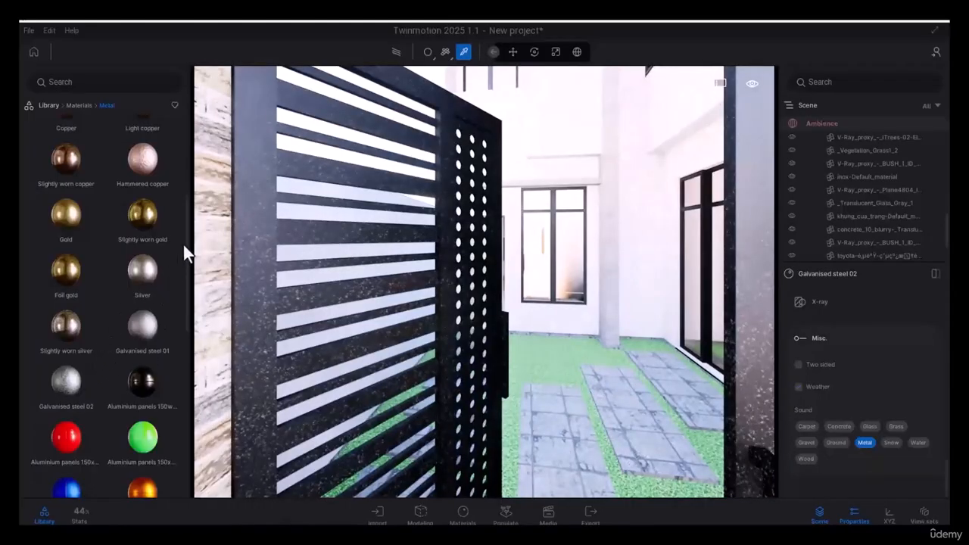
pyautogui.moveTo(187, 246); pyautogui.dragTo(178, 410)
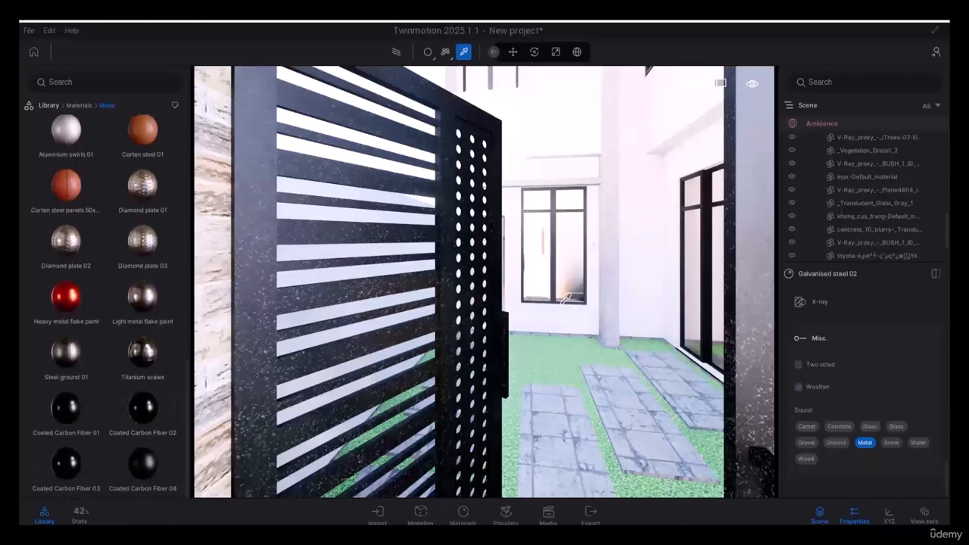
pyautogui.scroll(6, 563, 298)
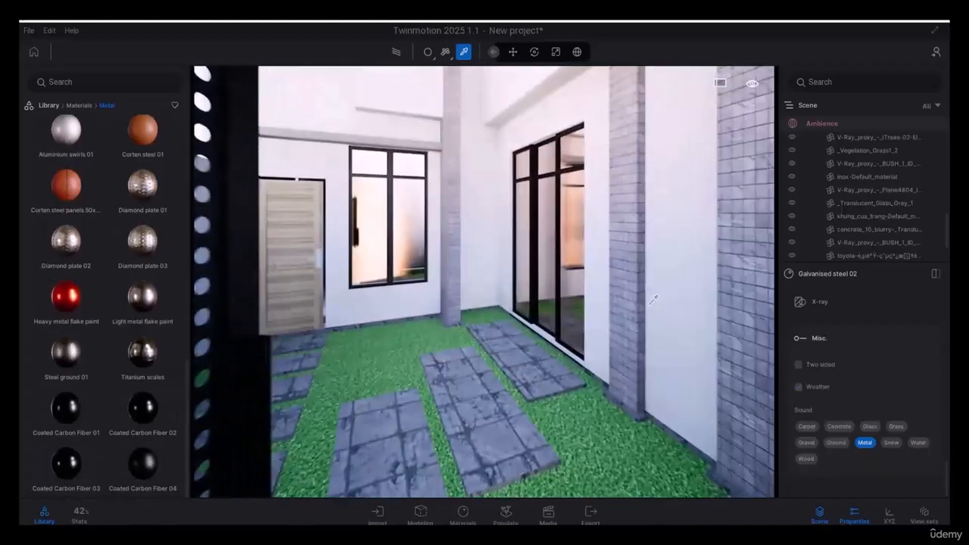
pyautogui.scroll(6, 652, 299)
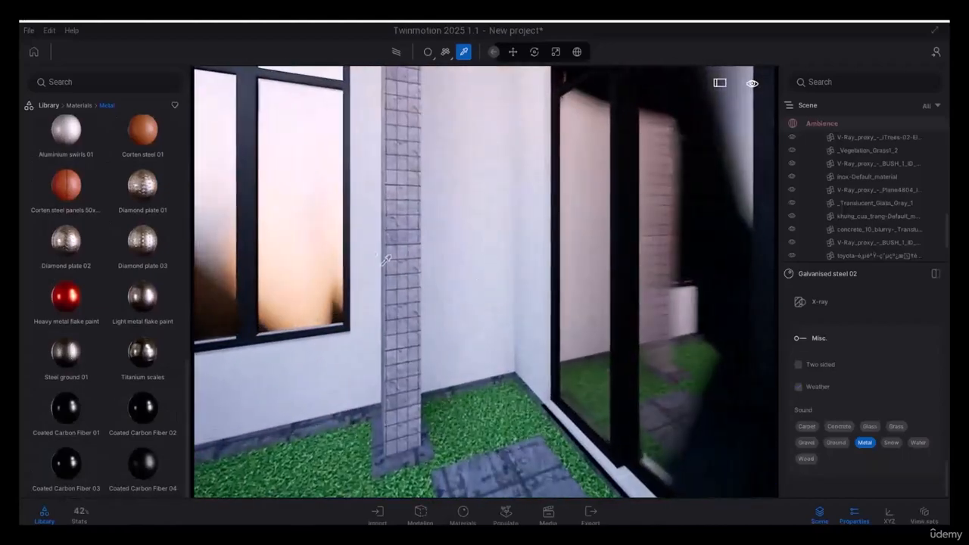
pyautogui.moveTo(386, 260); pyautogui.dragTo(577, 290)
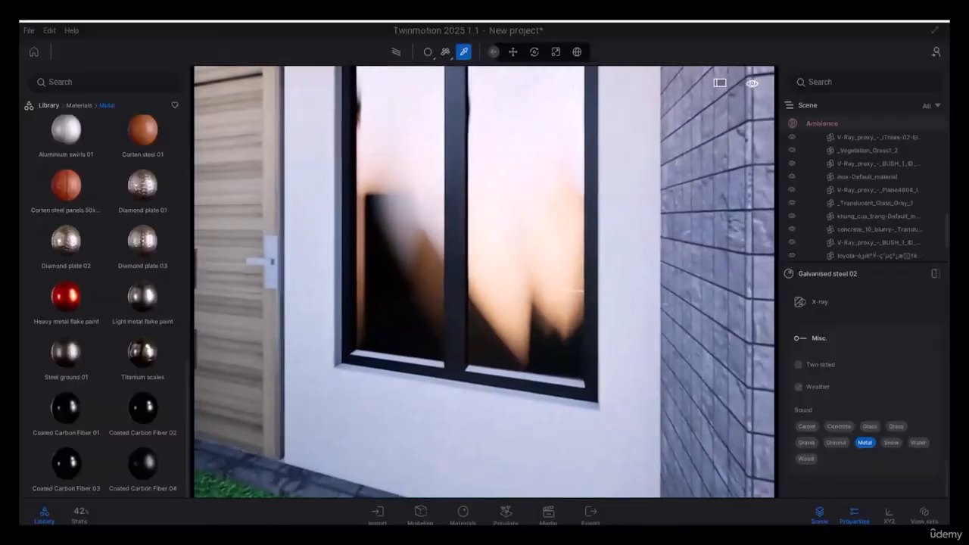
pyautogui.scroll(6, 453, 306)
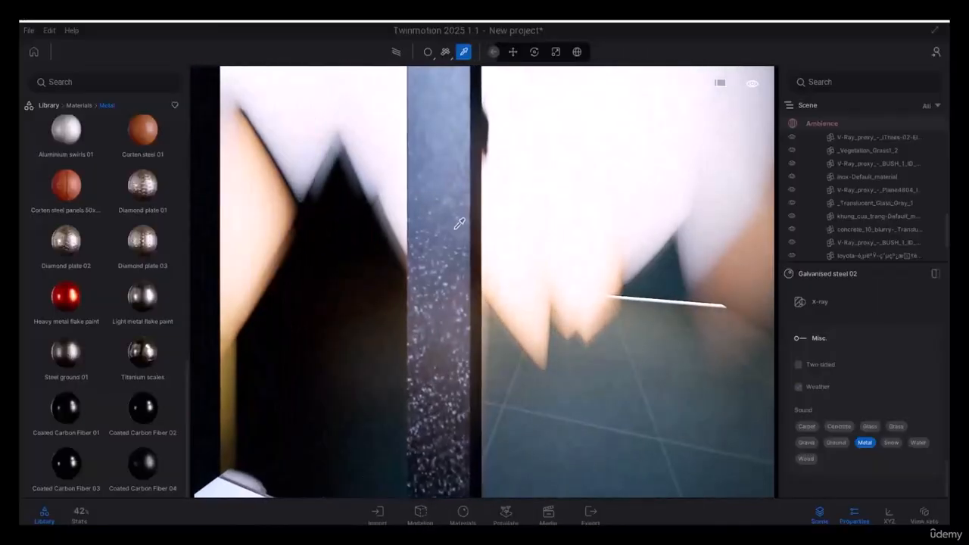
pyautogui.scroll(-6, 468, 236)
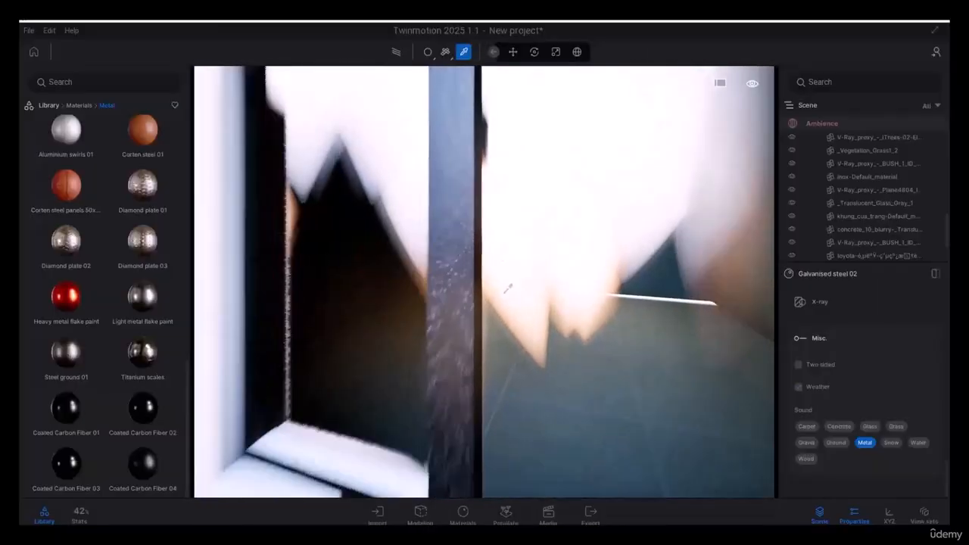
pyautogui.scroll(-8, 541, 307)
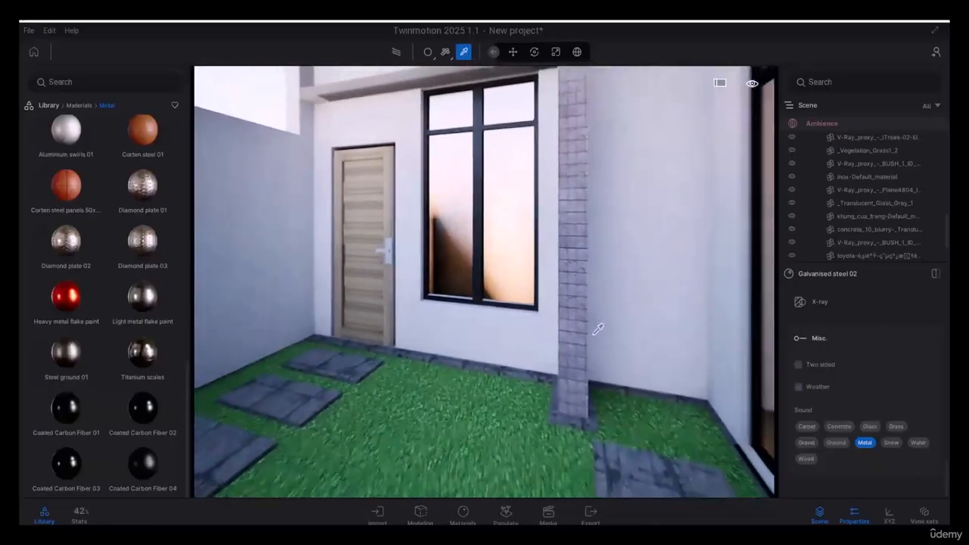
# Apply the project's Galvanised steel 02 material to the vertical fence bars beside the number 13 plate
pyautogui.scroll(-6, 610, 346)
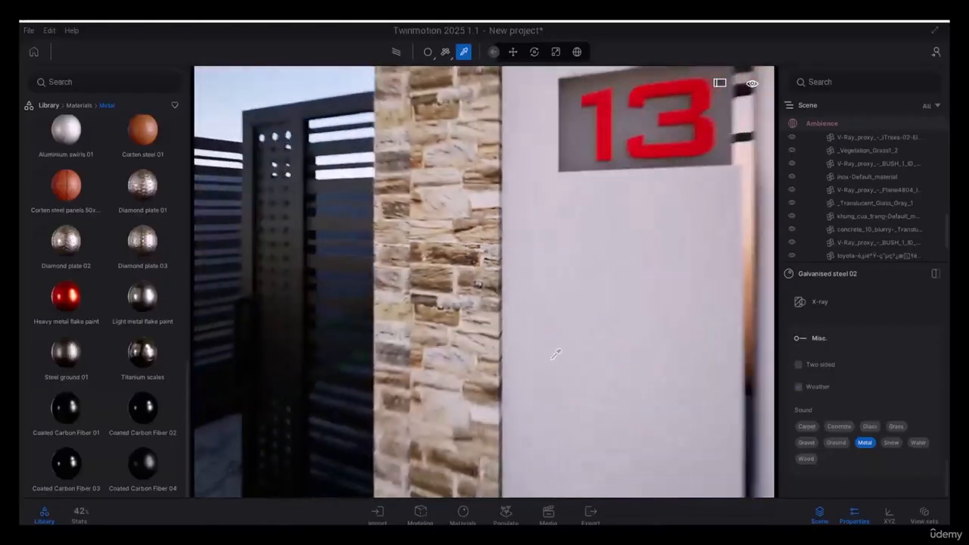
pyautogui.moveTo(610, 345); pyautogui.dragTo(704, 354, button='right')
pyautogui.moveTo(560, 353); pyautogui.dragTo(583, 374, button='right')
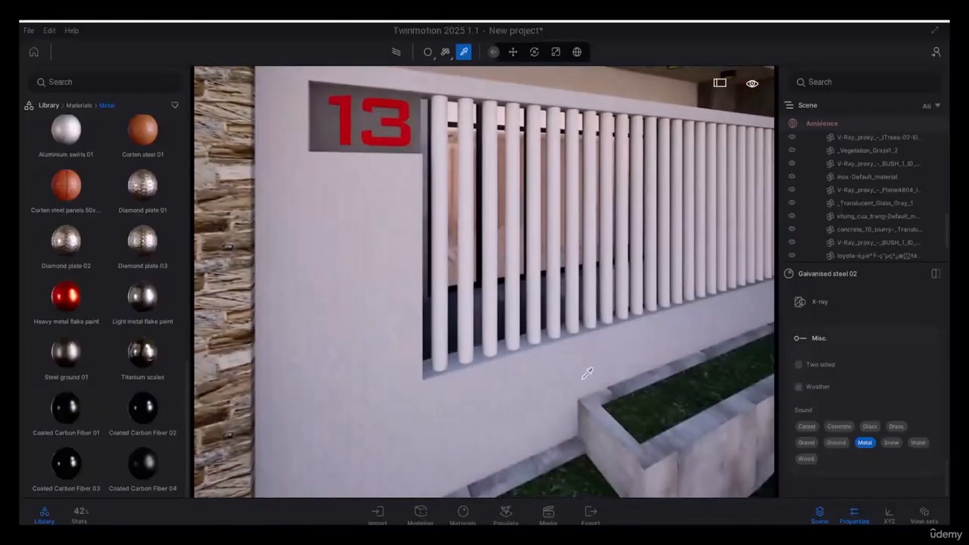
pyautogui.scroll(6, 478, 345)
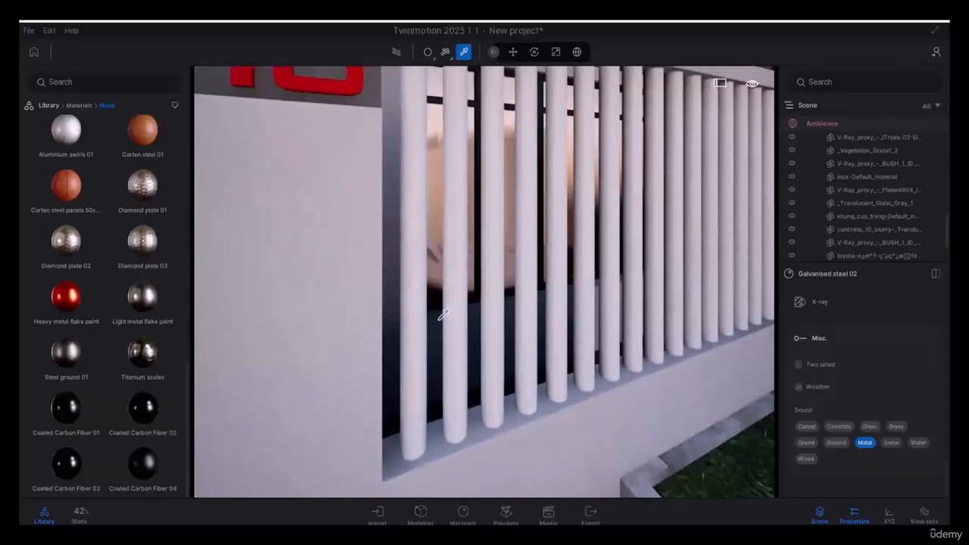
pyautogui.scroll(-4, 457, 317)
pyautogui.moveTo(457, 317); pyautogui.dragTo(337, 277, button='right')
pyautogui.scroll(3, 268, 191)
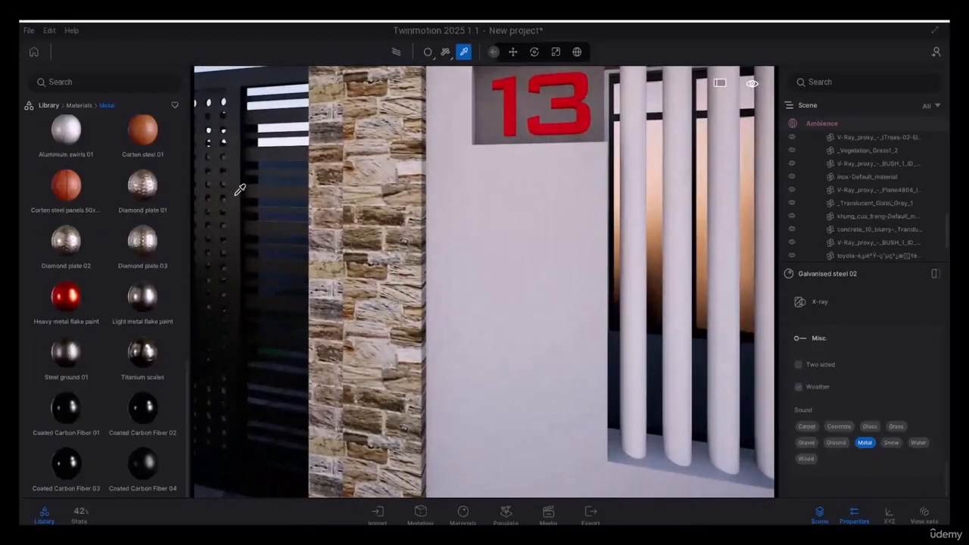
pyautogui.click(453, 522)
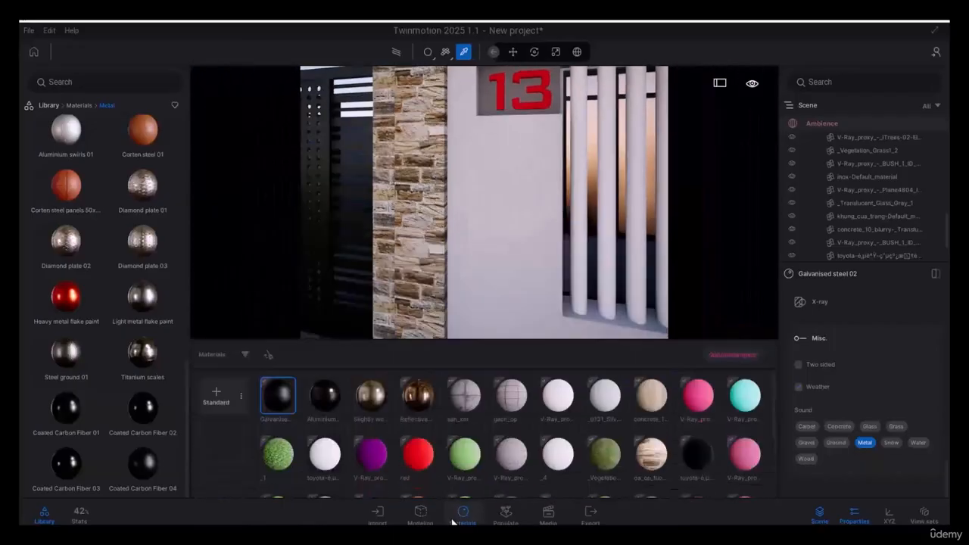
pyautogui.moveTo(280, 396); pyautogui.dragTo(580, 292)
pyautogui.moveTo(579, 292); pyautogui.dragTo(509, 255, button='right')
pyautogui.scroll(2, 468, 291)
pyautogui.scroll(4, 436, 264)
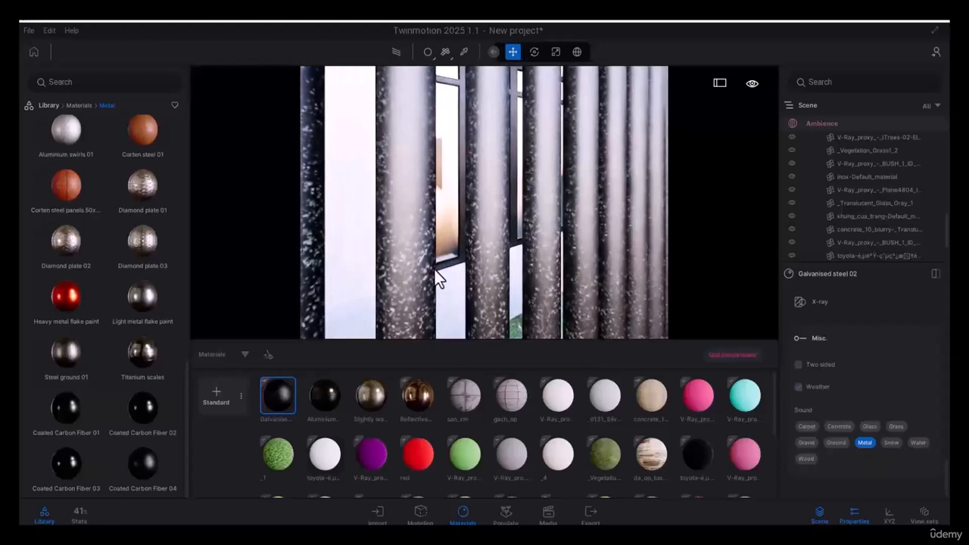
# Look through the diamond plate and aluminium siding previews in the metal library and view the whole row of fence bars
pyautogui.moveTo(53, 298)
pyautogui.moveTo(138, 395)
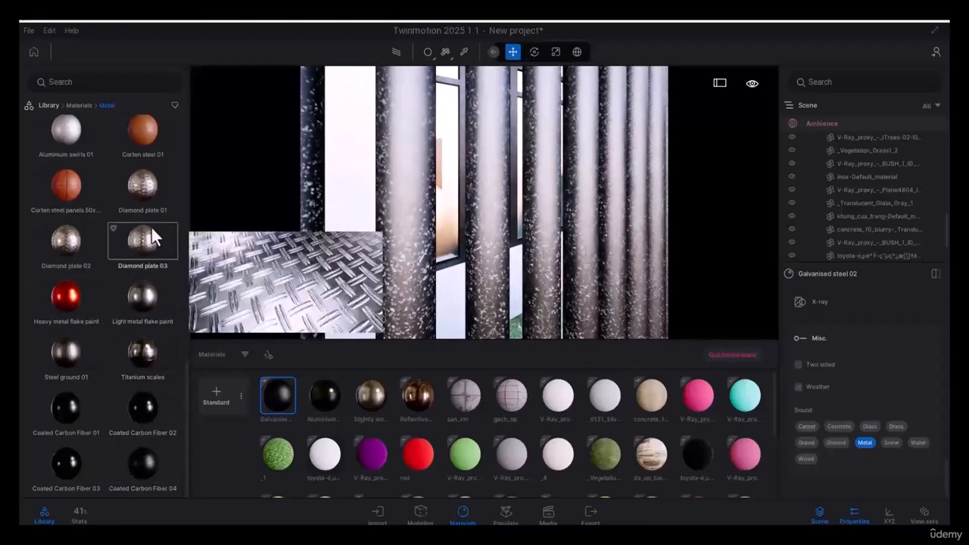
pyautogui.moveTo(149, 188)
pyautogui.scroll(1, 134, 145)
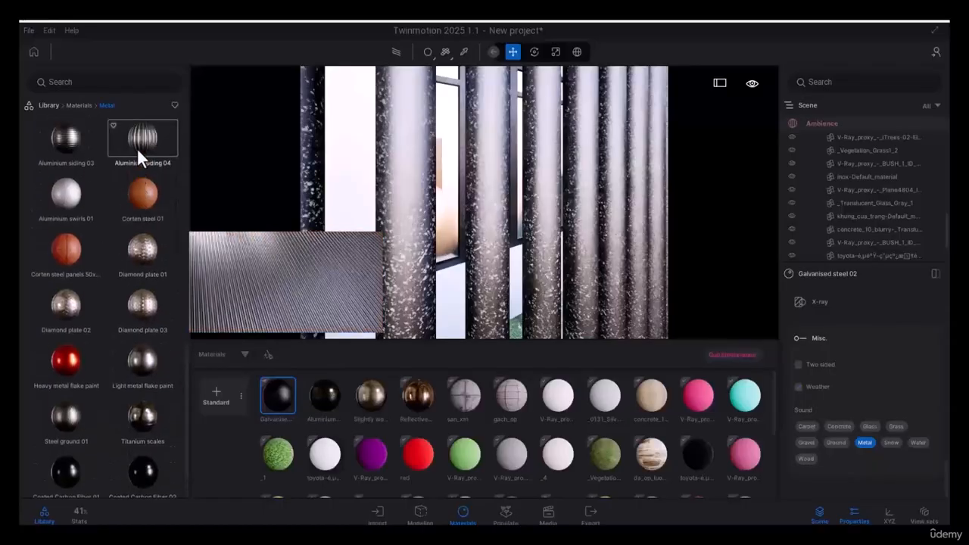
pyautogui.scroll(2, 94, 181)
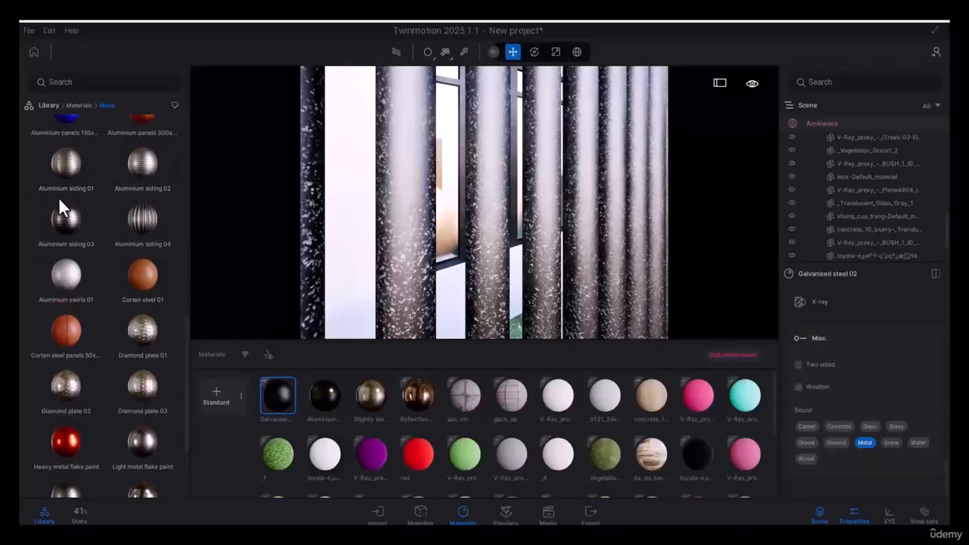
pyautogui.moveTo(57, 204)
pyautogui.scroll(1, 55, 211)
pyautogui.scroll(-6, 449, 227)
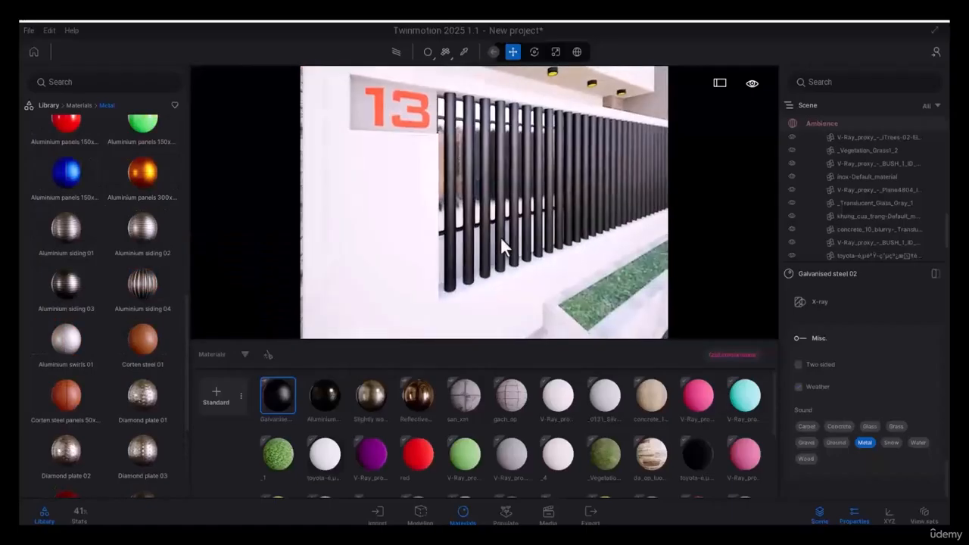
# Examine the fence bars, the downlights under the overhang and the steel finish on the courtyard window frames at close range
pyautogui.scroll(-3, 506, 238)
pyautogui.moveTo(513, 237); pyautogui.dragTo(491, 264, button='right')
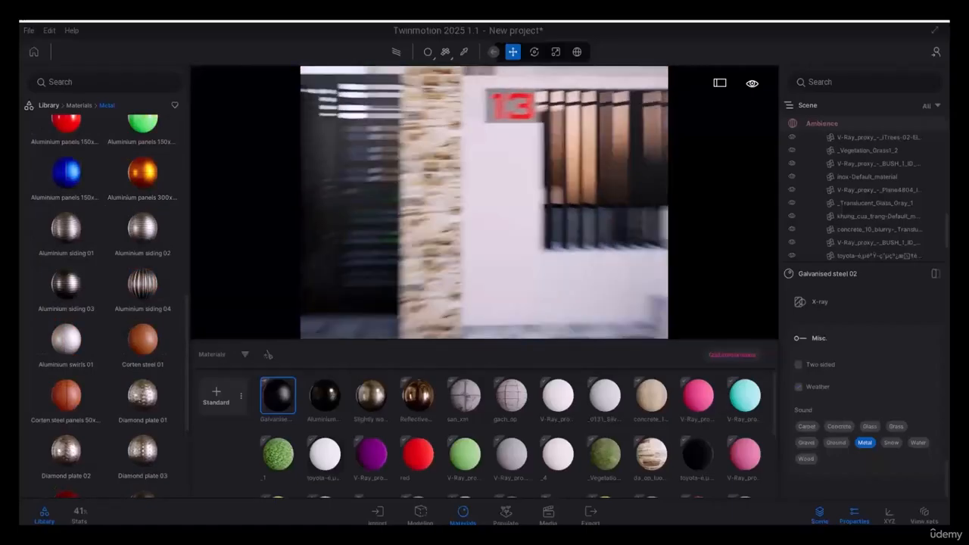
pyautogui.scroll(-2, 496, 262)
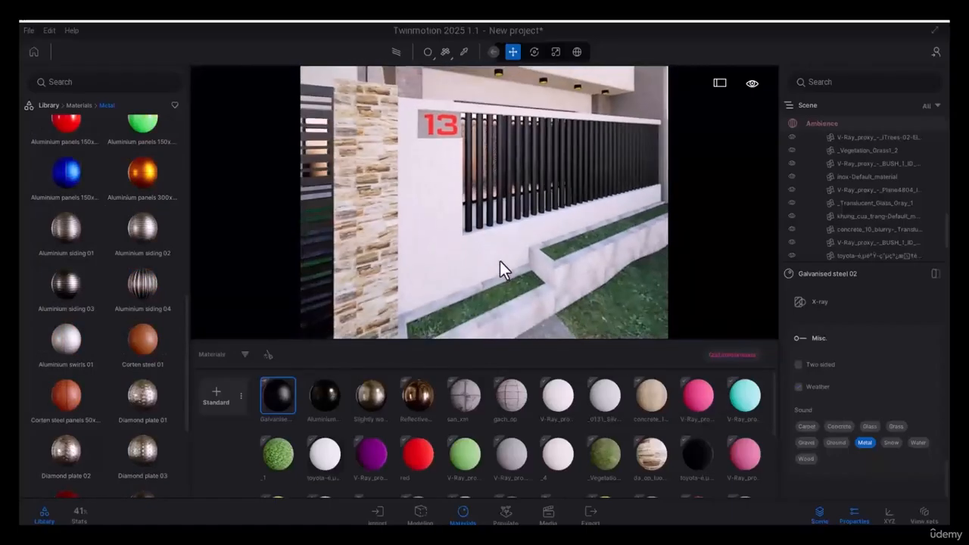
pyautogui.moveTo(558, 269); pyautogui.dragTo(414, 151, button='right')
pyautogui.scroll(6, 404, 190)
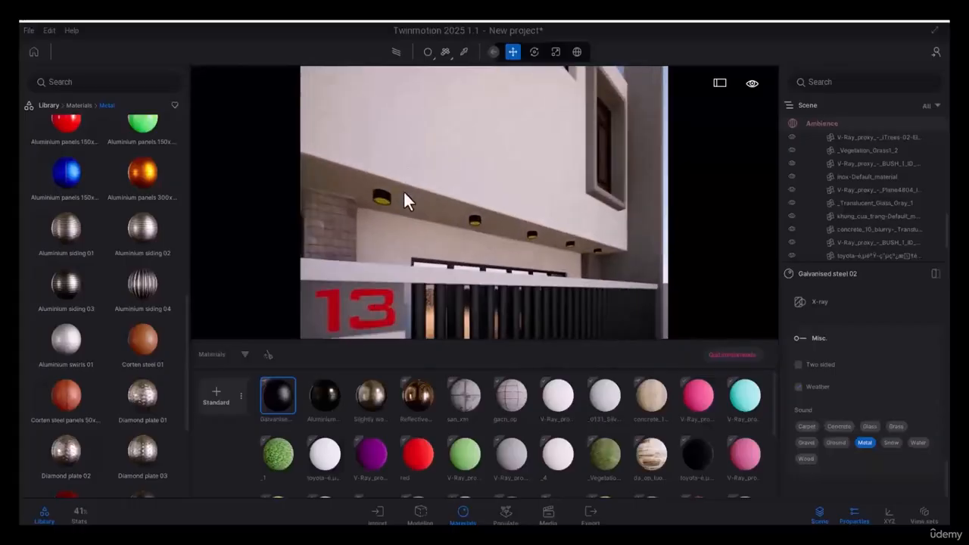
pyautogui.moveTo(424, 194); pyautogui.dragTo(348, 190, button='right')
pyautogui.scroll(5, 560, 281)
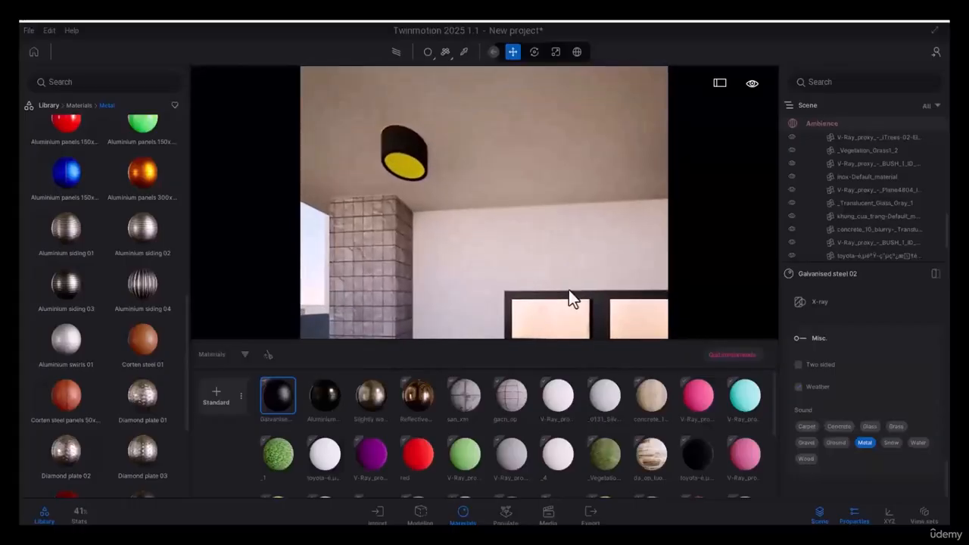
pyautogui.moveTo(568, 290); pyautogui.dragTo(577, 359, button='right')
pyautogui.scroll(4, 556, 242)
pyautogui.scroll(2, 459, 135)
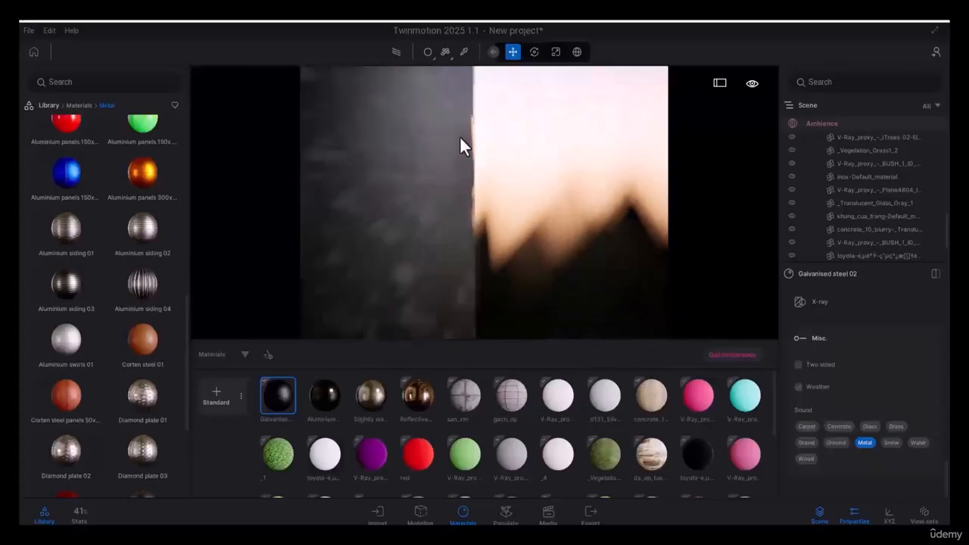
pyautogui.scroll(-2, 457, 135)
pyautogui.moveTo(460, 136); pyautogui.dragTo(568, 151, button='right')
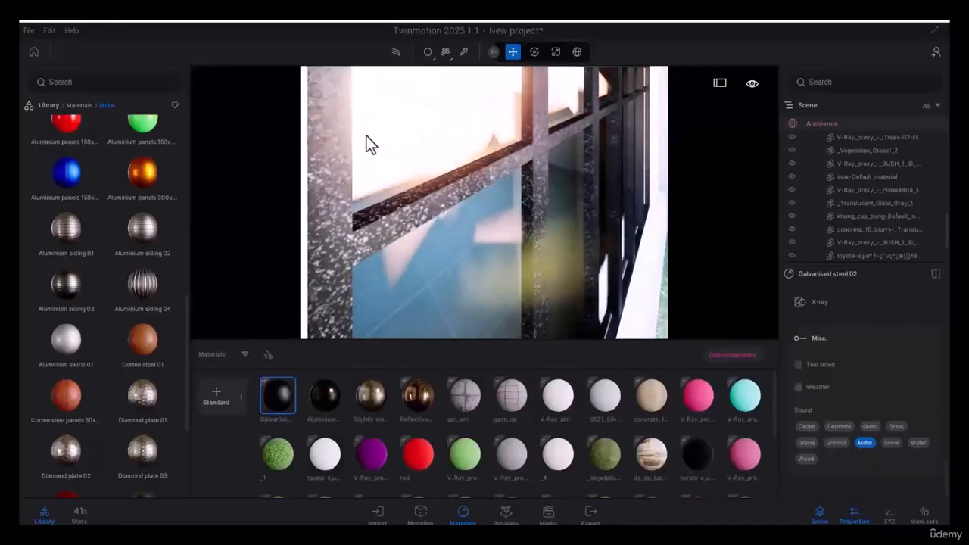
pyautogui.scroll(-5, 369, 144)
pyautogui.scroll(-5, 389, 261)
pyautogui.scroll(-3, 450, 235)
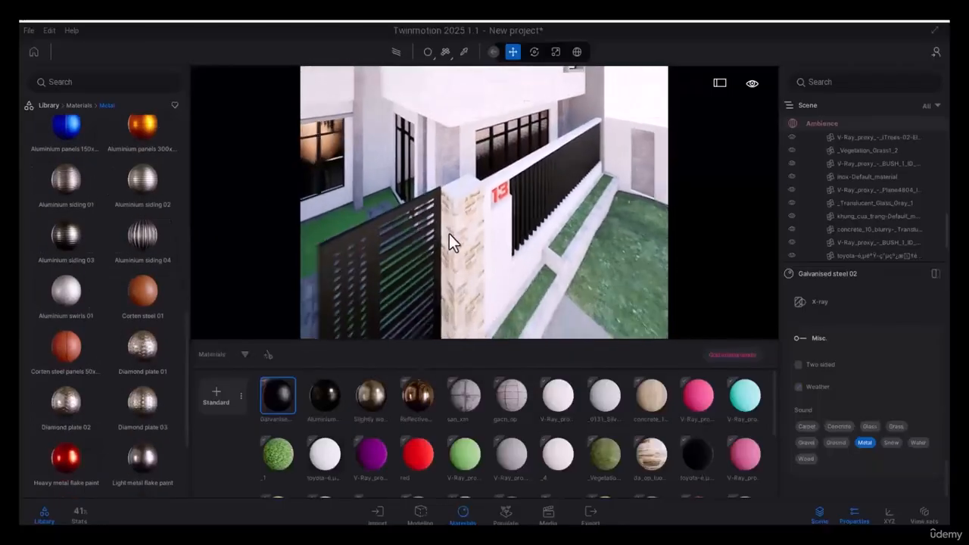
# Apply the project's Galvanised steel 02 material to the top rail of the upper terrace's glass balustrade
pyautogui.moveTo(460, 227); pyautogui.dragTo(556, 214, button='right')
pyautogui.scroll(4, 522, 136)
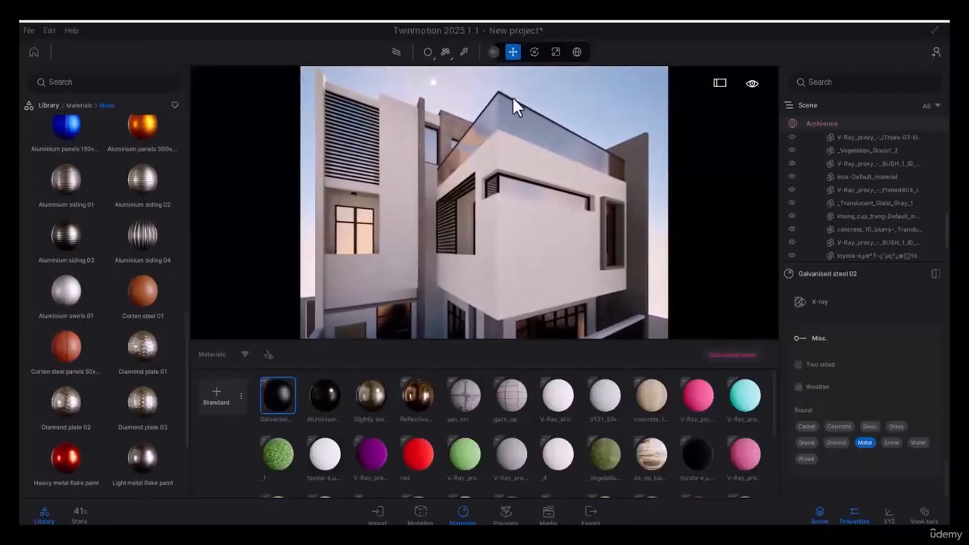
pyautogui.moveTo(497, 119); pyautogui.dragTo(456, 245, button='right')
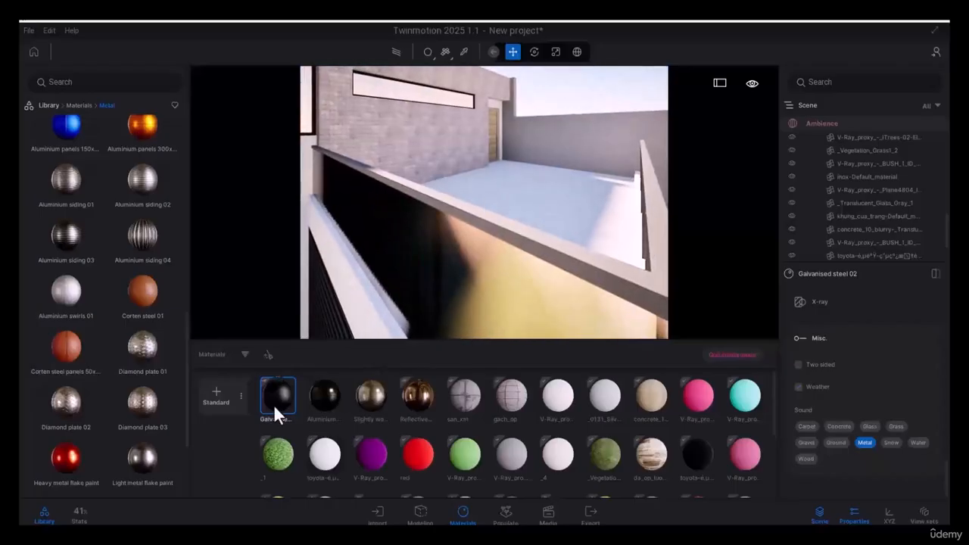
pyautogui.moveTo(277, 389); pyautogui.dragTo(530, 238)
# Apply the project's Galvanised steel 02 material to the horizontal louvres beside the upper-floor window
pyautogui.moveTo(416, 208); pyautogui.dragTo(524, 137, button='right')
pyautogui.scroll(6, 523, 127)
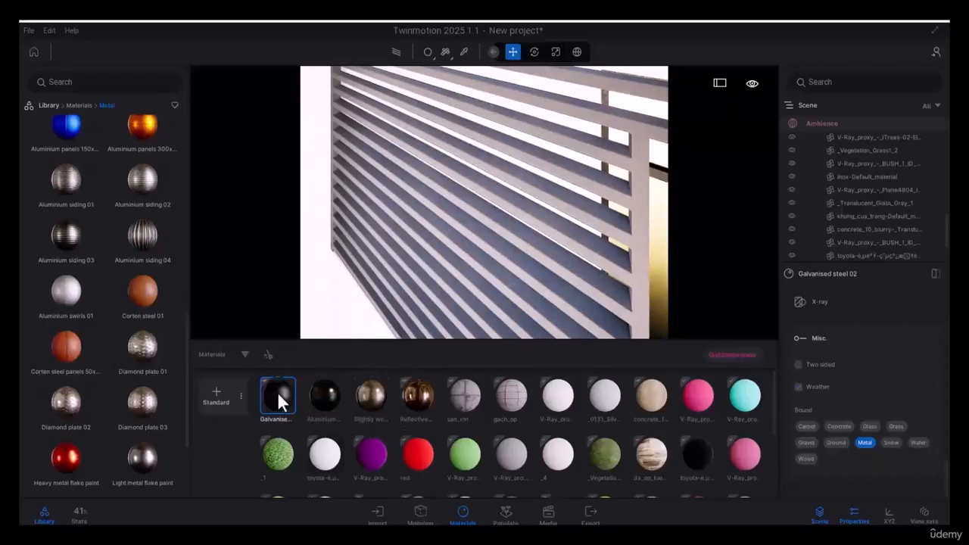
pyautogui.moveTo(277, 392); pyautogui.dragTo(636, 224)
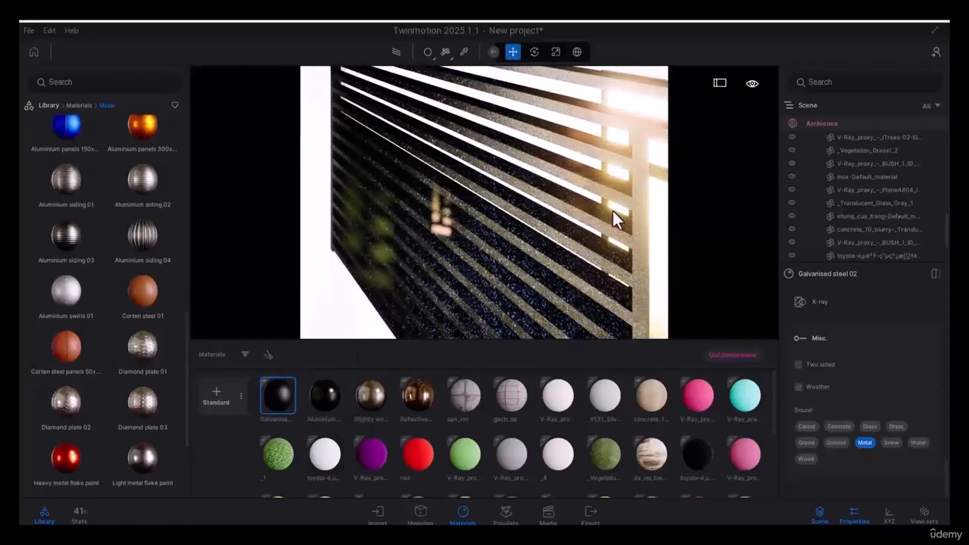
# Apply the project's Galvanised steel 02 material to the frame of the long corner window on the upper floor
pyautogui.scroll(-7, 478, 202)
pyautogui.moveTo(476, 206); pyautogui.dragTo(448, 237, button='right')
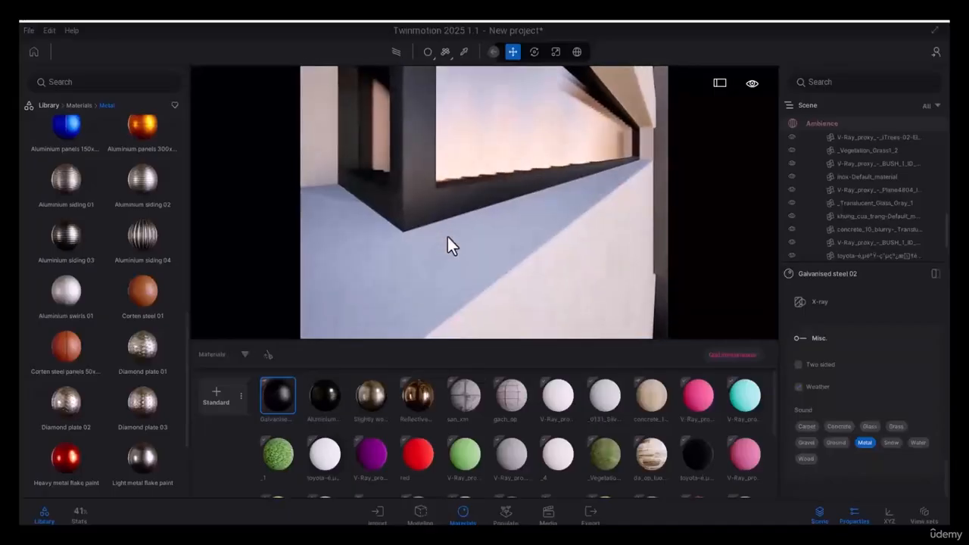
pyautogui.scroll(-2, 447, 237)
pyautogui.moveTo(329, 345); pyautogui.dragTo(436, 189)
# Try the project's Galvanised steel 02 material on the projecting surround of the narrow upper-floor window above the fence
pyautogui.moveTo(432, 298); pyautogui.dragTo(469, 270, button='right')
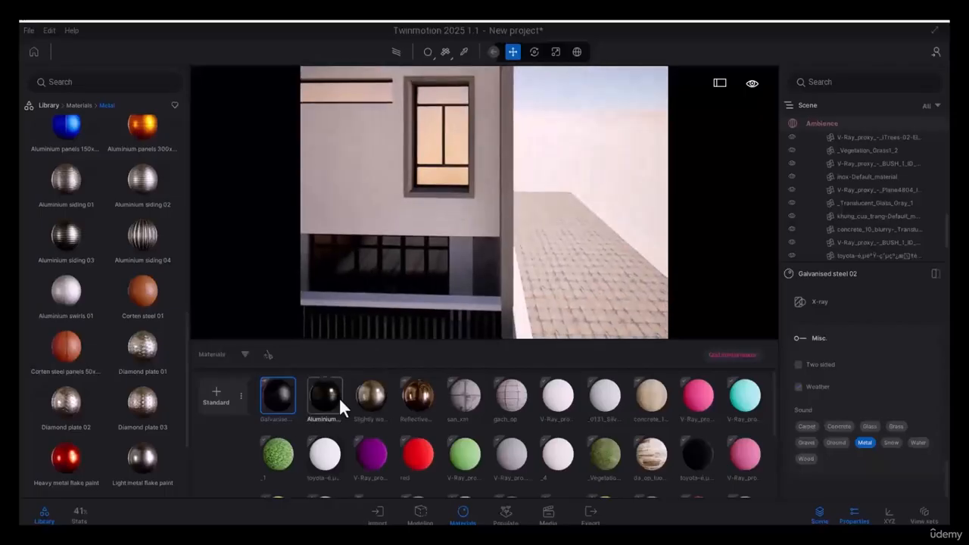
pyautogui.moveTo(273, 392); pyautogui.dragTo(476, 183)
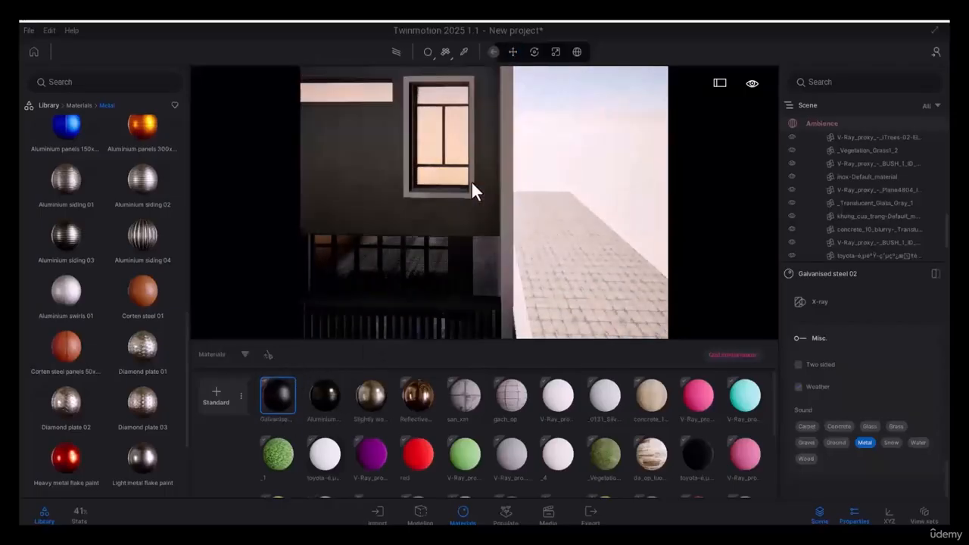
pyautogui.moveTo(531, 228); pyautogui.dragTo(533, 178, button='middle')
pyautogui.scroll(1, 565, 90)
pyautogui.scroll(4, 565, 91)
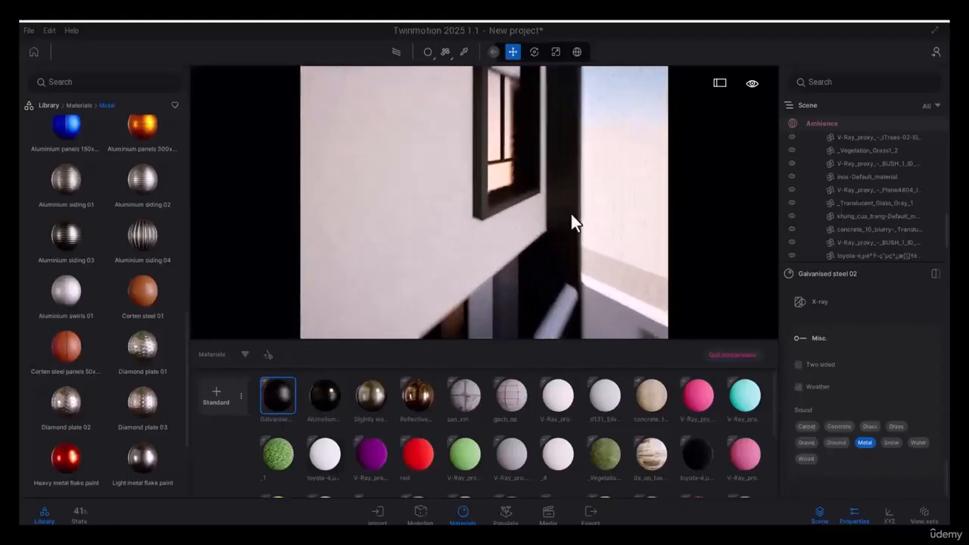
pyautogui.scroll(-3, 582, 197)
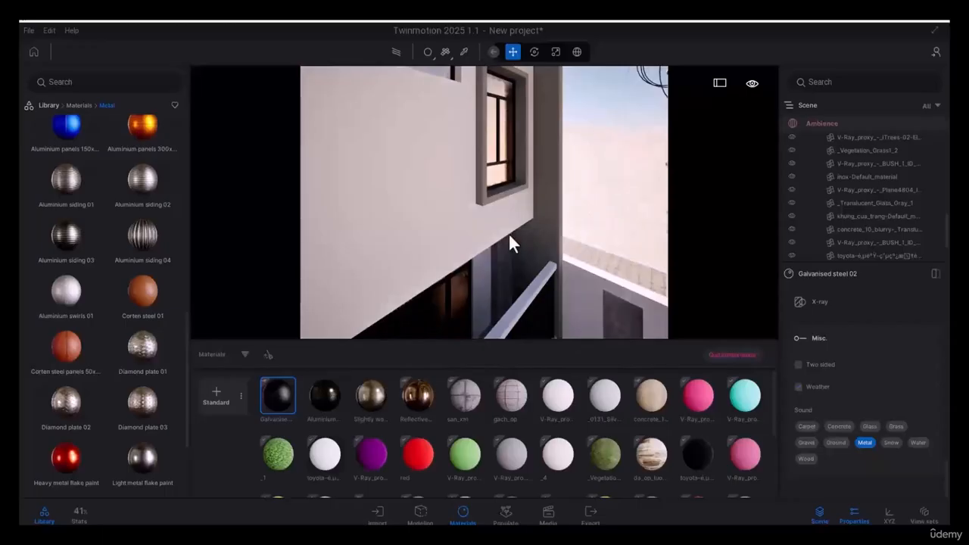
# Review the house front as a whole, from the upper-floor windows and louvres to the gate and fence
pyautogui.scroll(-6, 520, 187)
pyautogui.moveTo(548, 243); pyautogui.dragTo(488, 163, button='right')
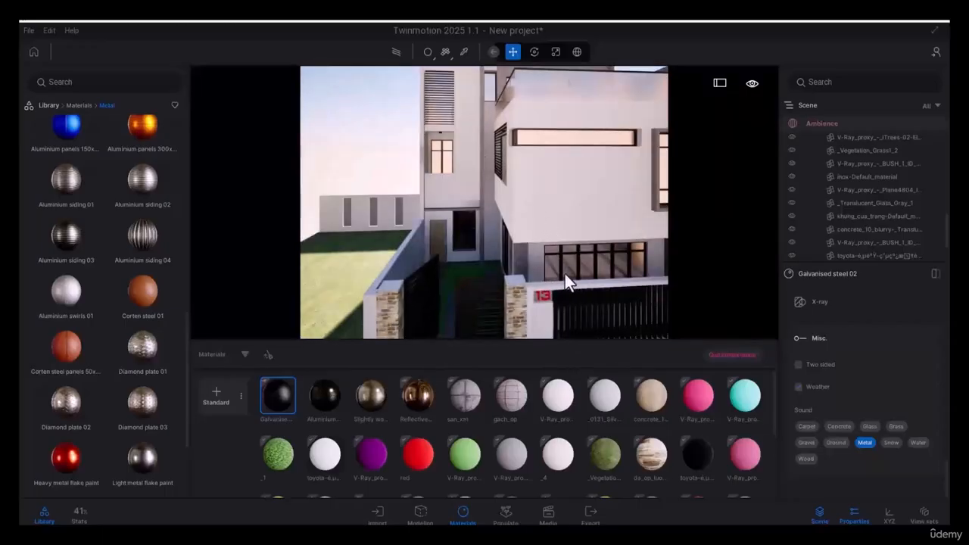
pyautogui.moveTo(564, 274); pyautogui.dragTo(581, 330, button='right')
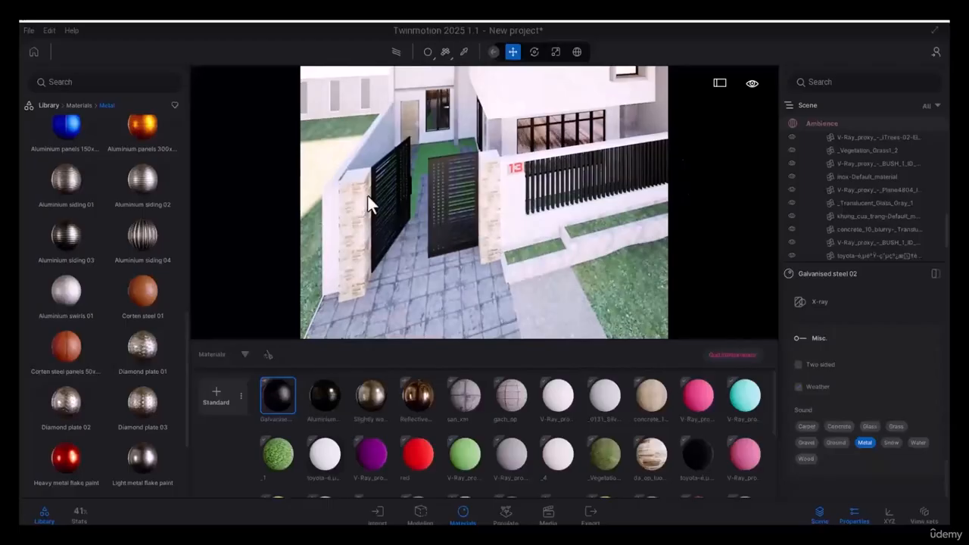